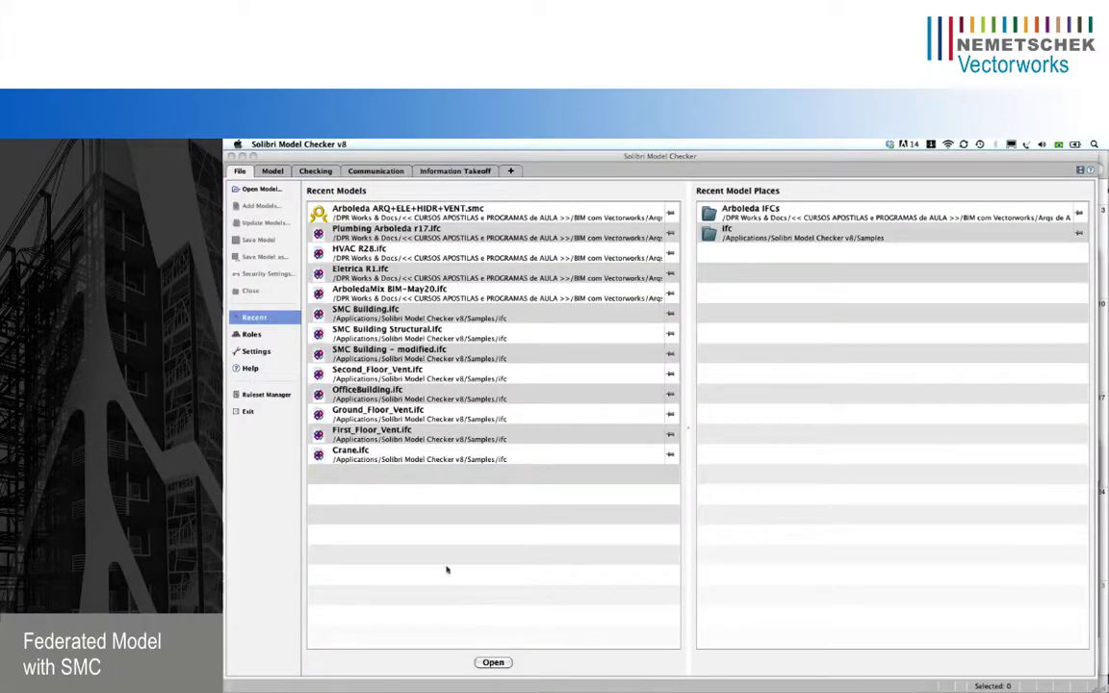
- Open the ArboledaMix BIM-May20, Eletrica R1, HVAC R28 and Plumbing Arboleda r17 IFC models together from the Arboleda IFCs folder
left_click(263, 190)
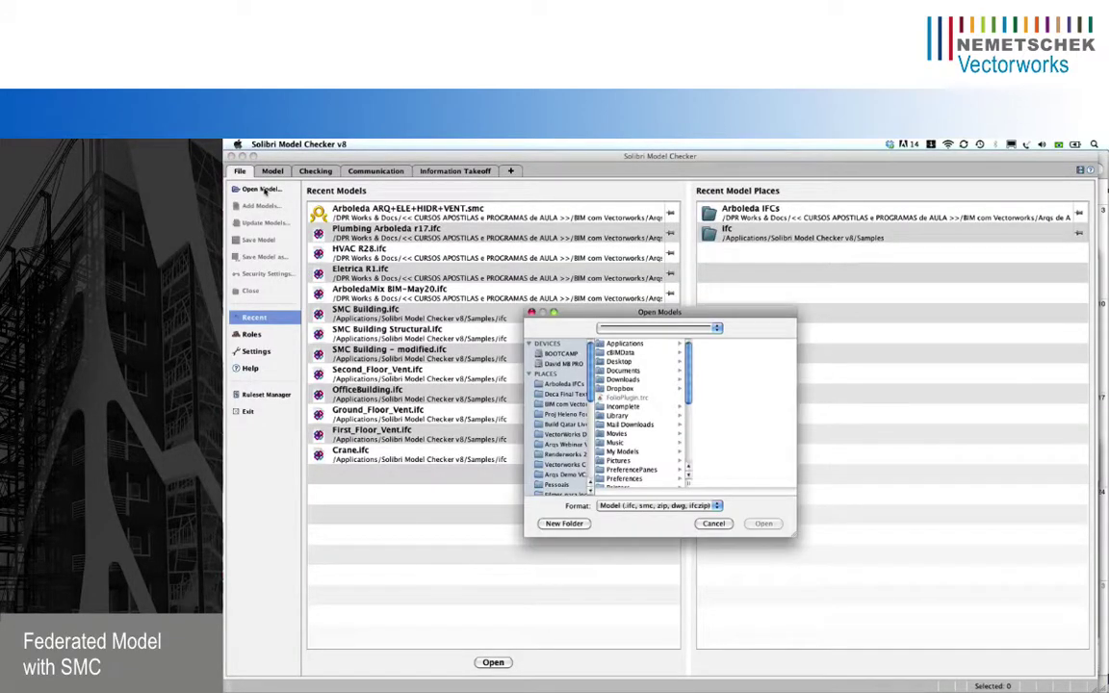
left_click(564, 384)
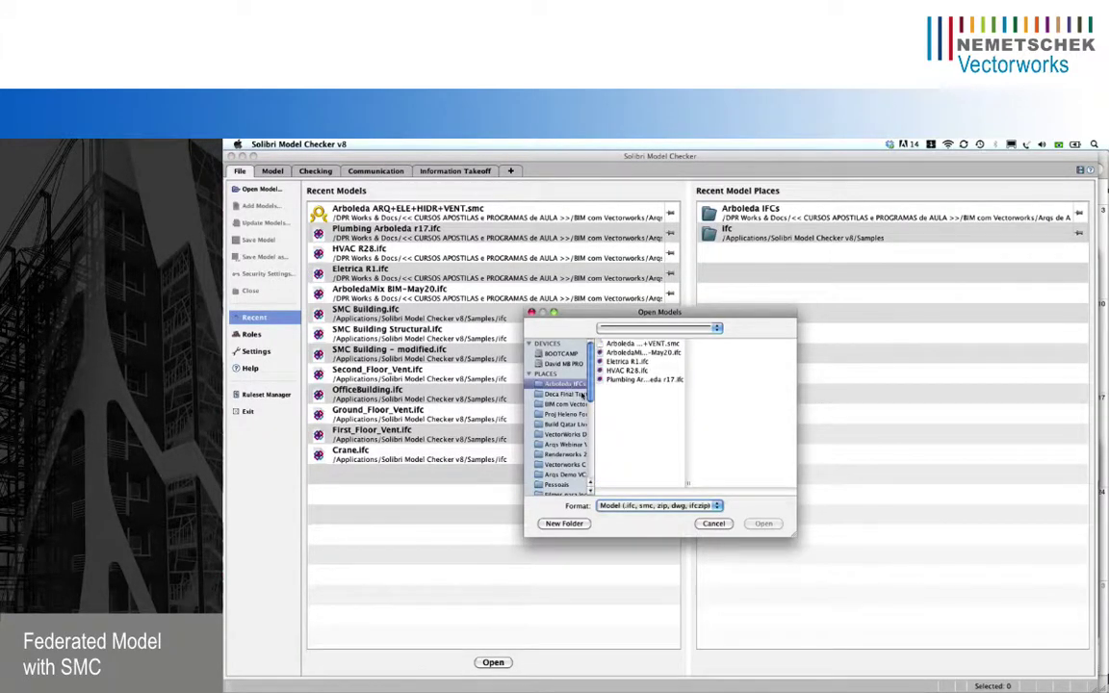
left_click_drag(620, 354, 619, 383)
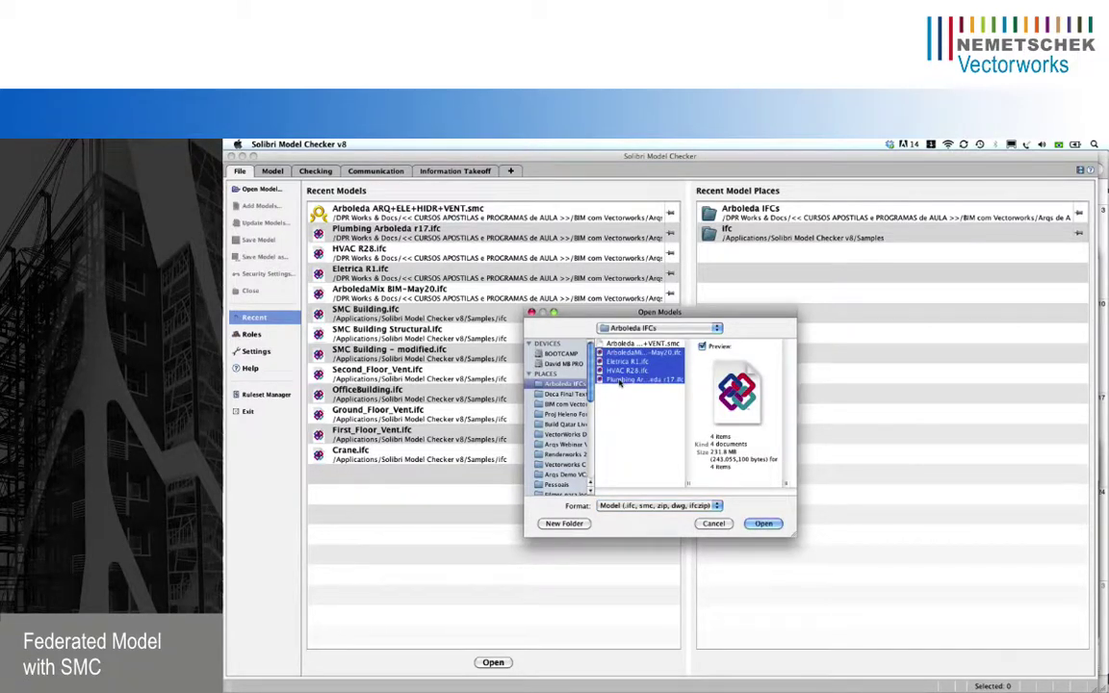
left_click(761, 523)
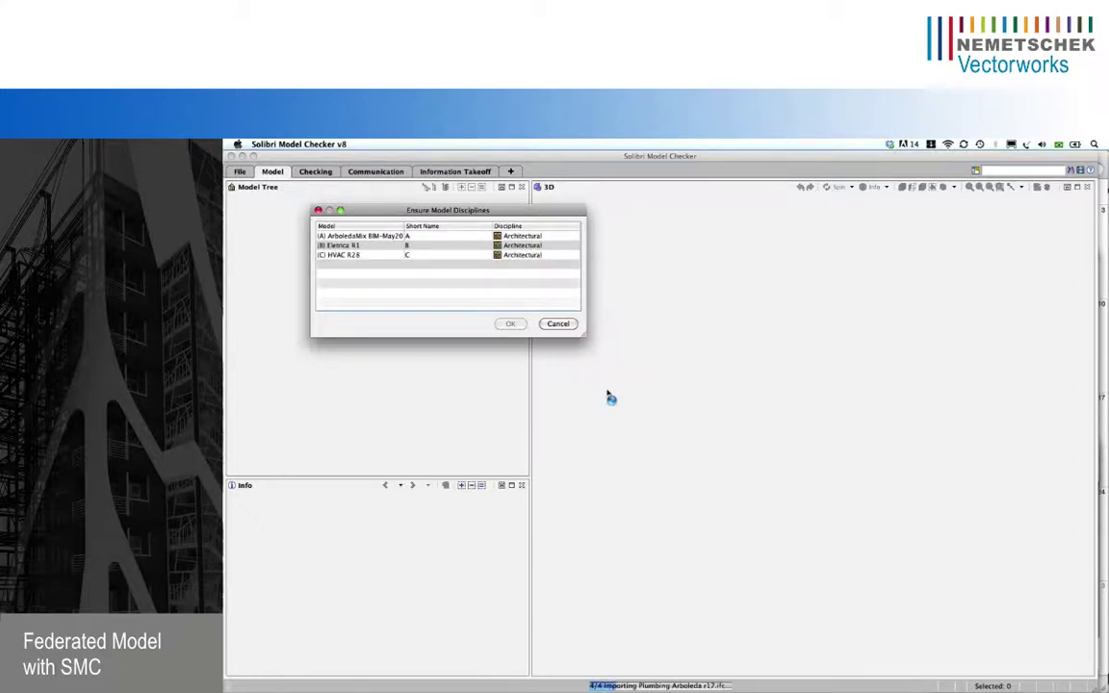
- Assign the Electrical discipline to the Eletrica R1 model and Ventilation to HVAC R28
left_click(515, 247)
left_click(515, 247)
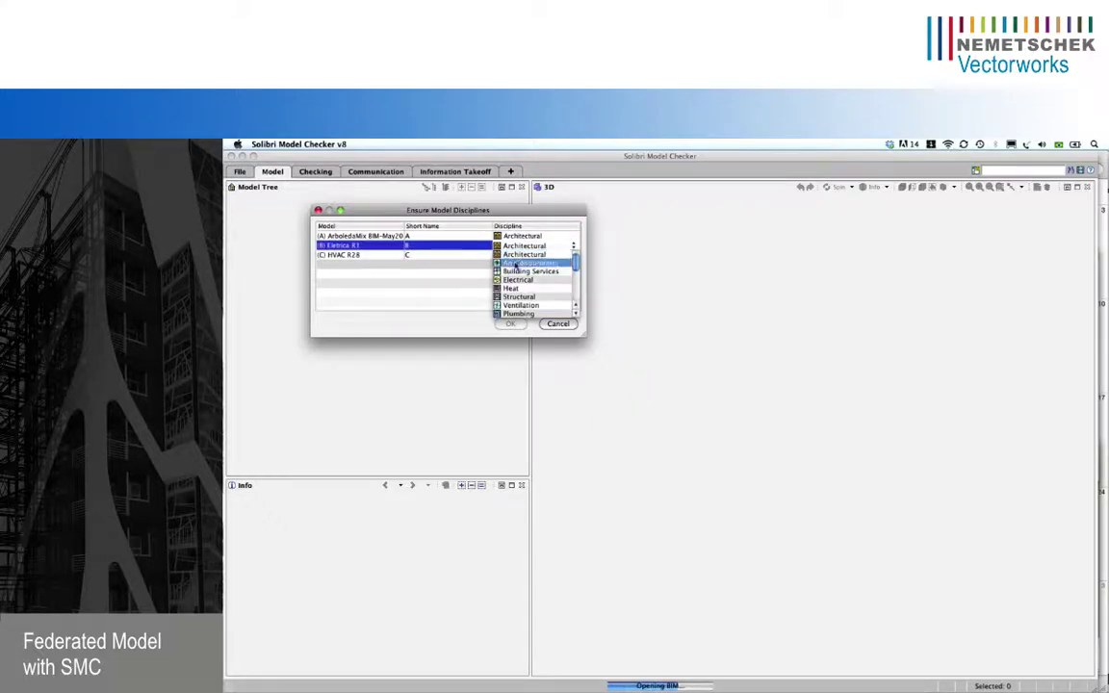
left_click(512, 279)
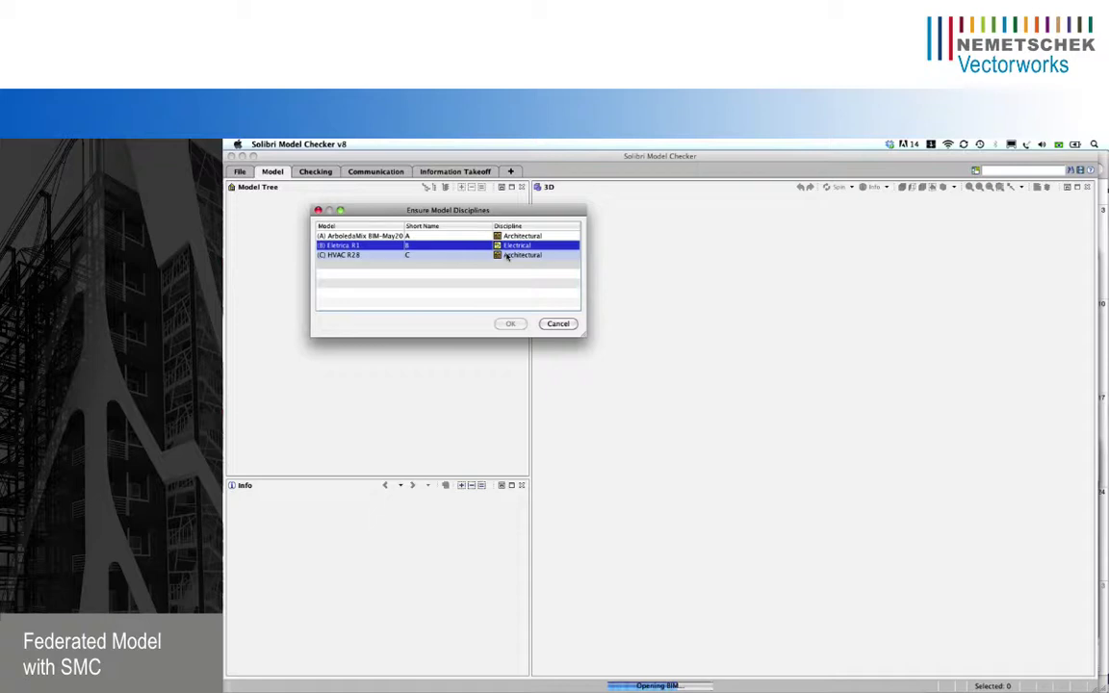
left_click(507, 256)
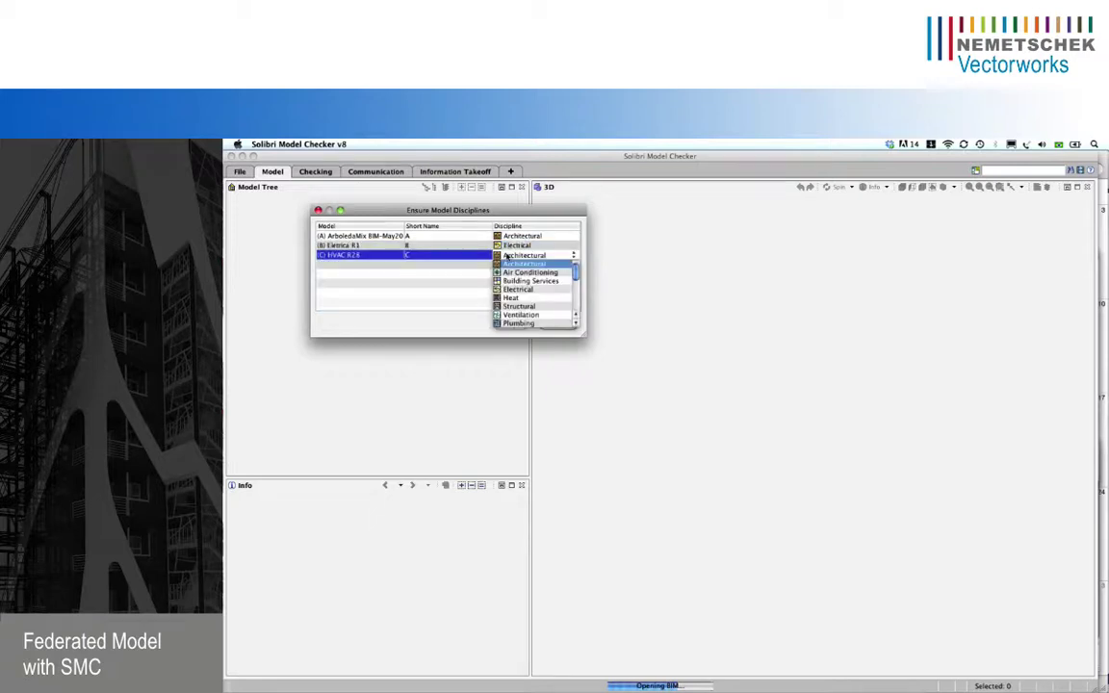
left_click(511, 316)
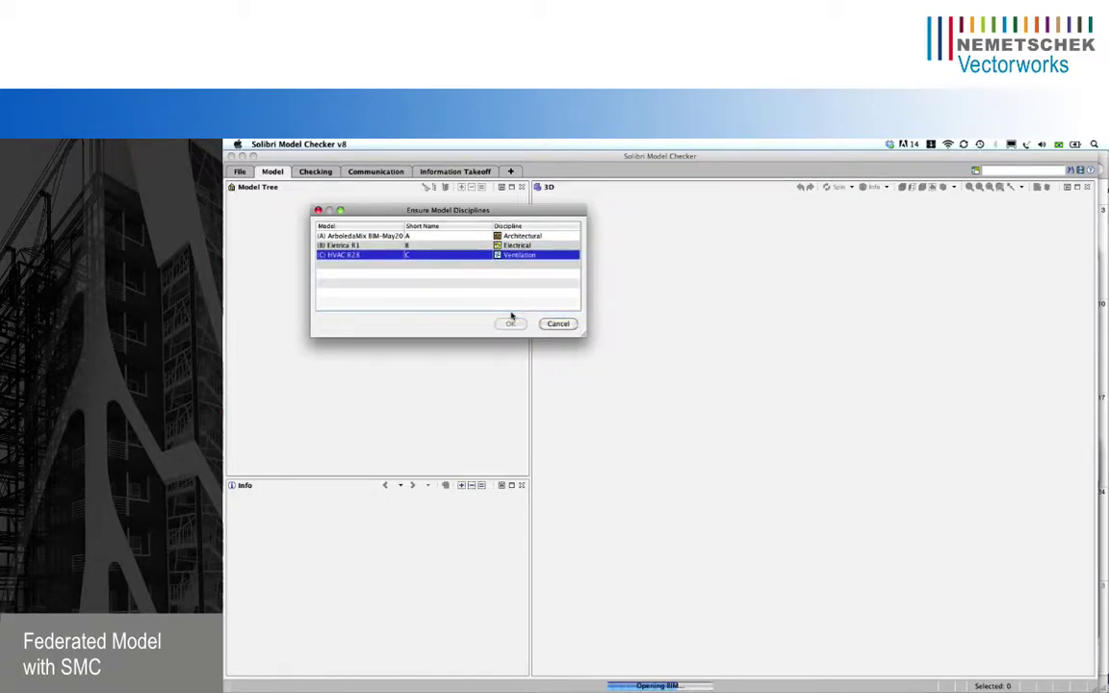
left_click(516, 265)
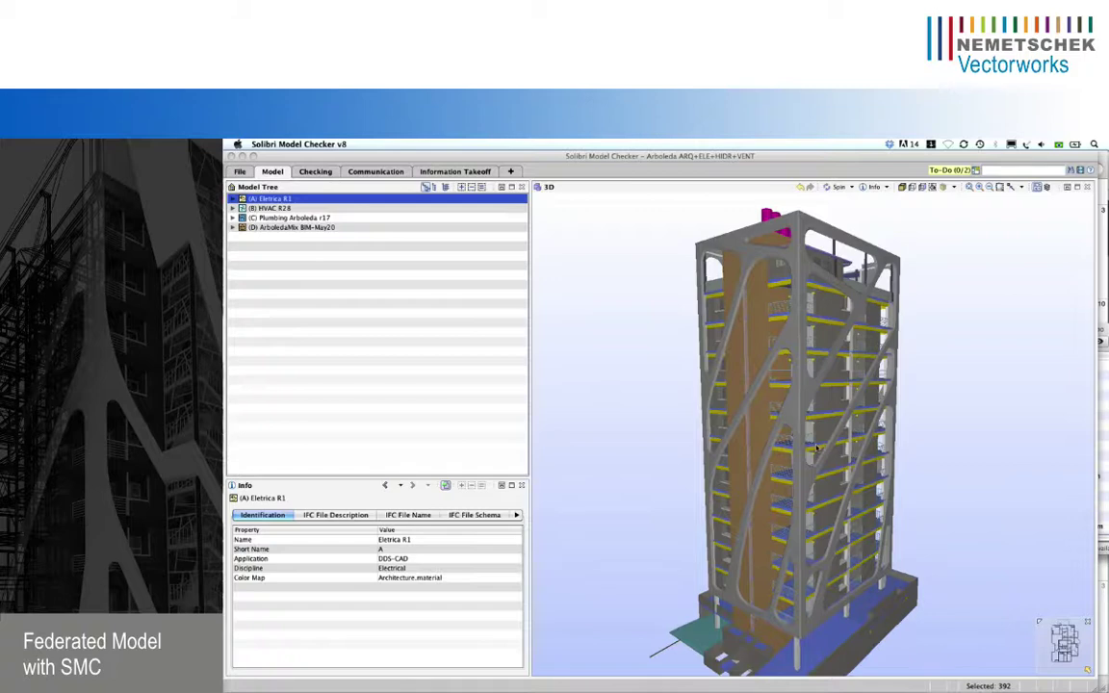
- Hide the building's outer lattice skin in the 3D model
scroll(817, 446, "up", 3)
scroll(817, 447, "down", 3)
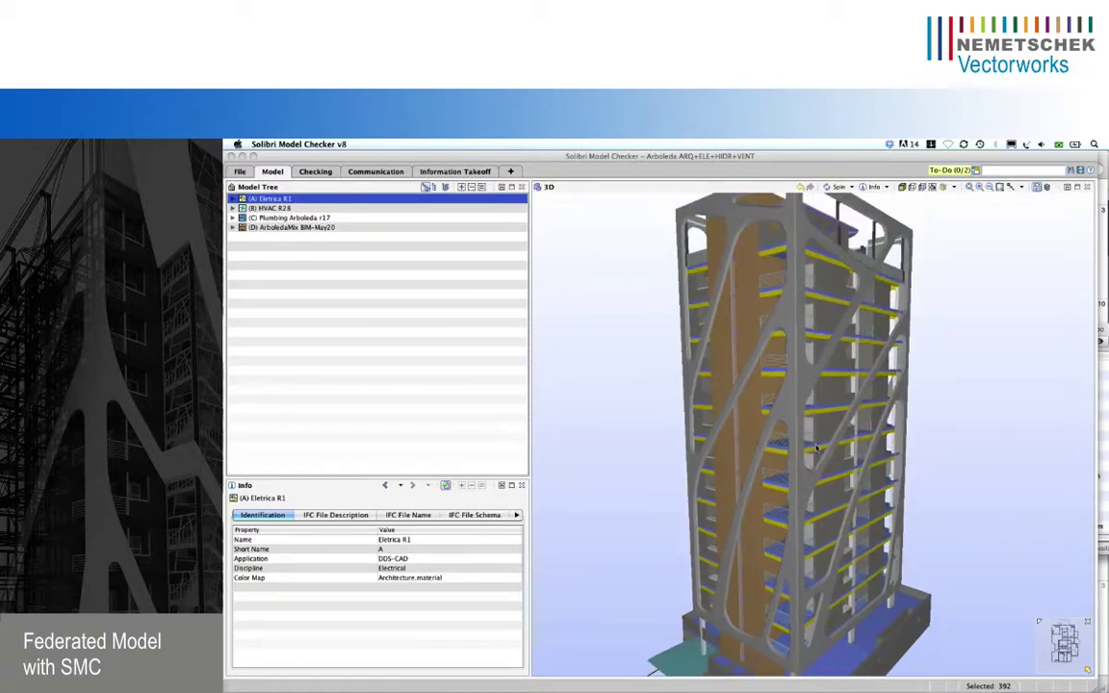
left_click(816, 446)
left_click_drag(811, 443, 903, 441)
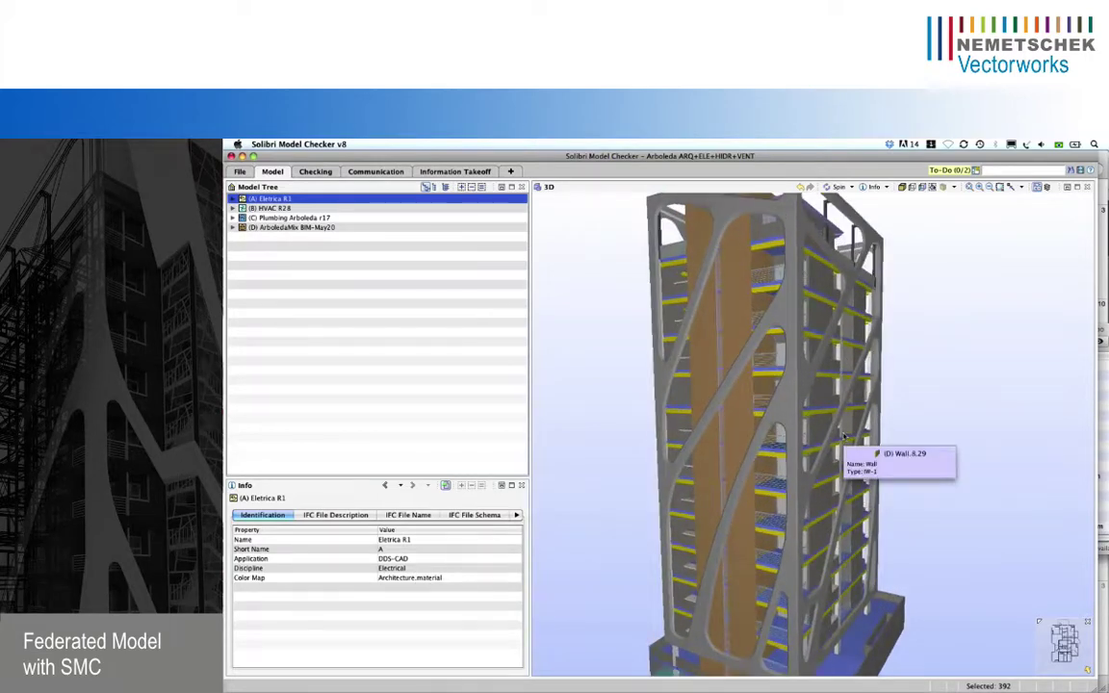
left_click(795, 412)
right_click(796, 412)
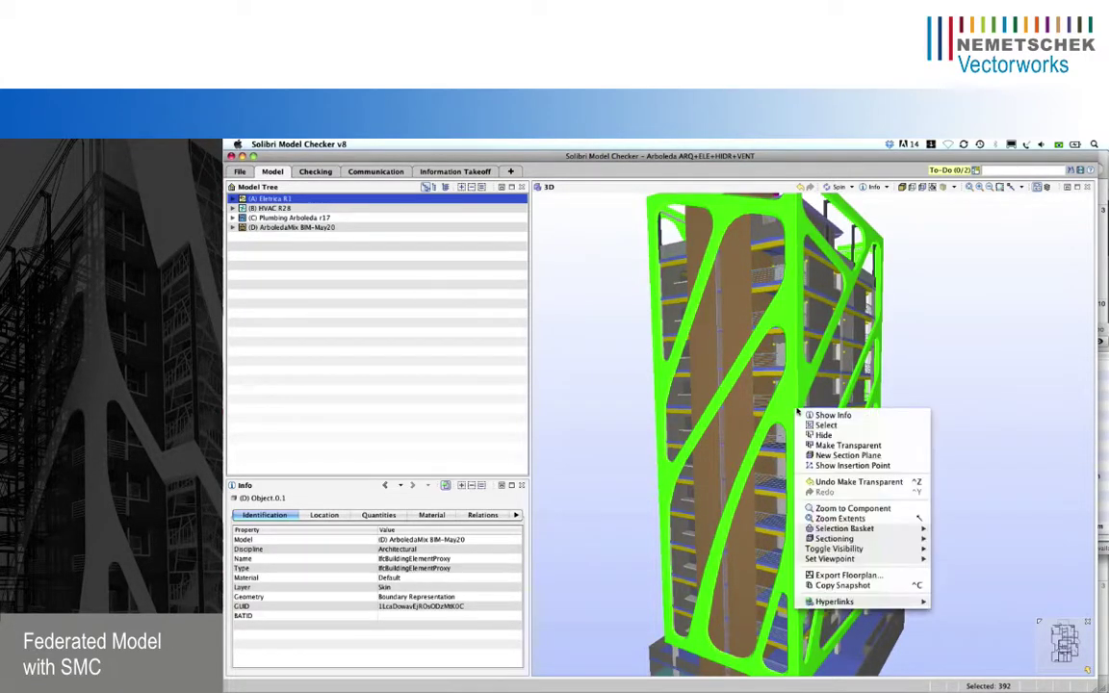
left_click(818, 438)
- Select a corner column on an upper balcony and review its location, quantities, material, profile and identification properties
left_click_drag(826, 440, 754, 473)
scroll(812, 434, "up", 3)
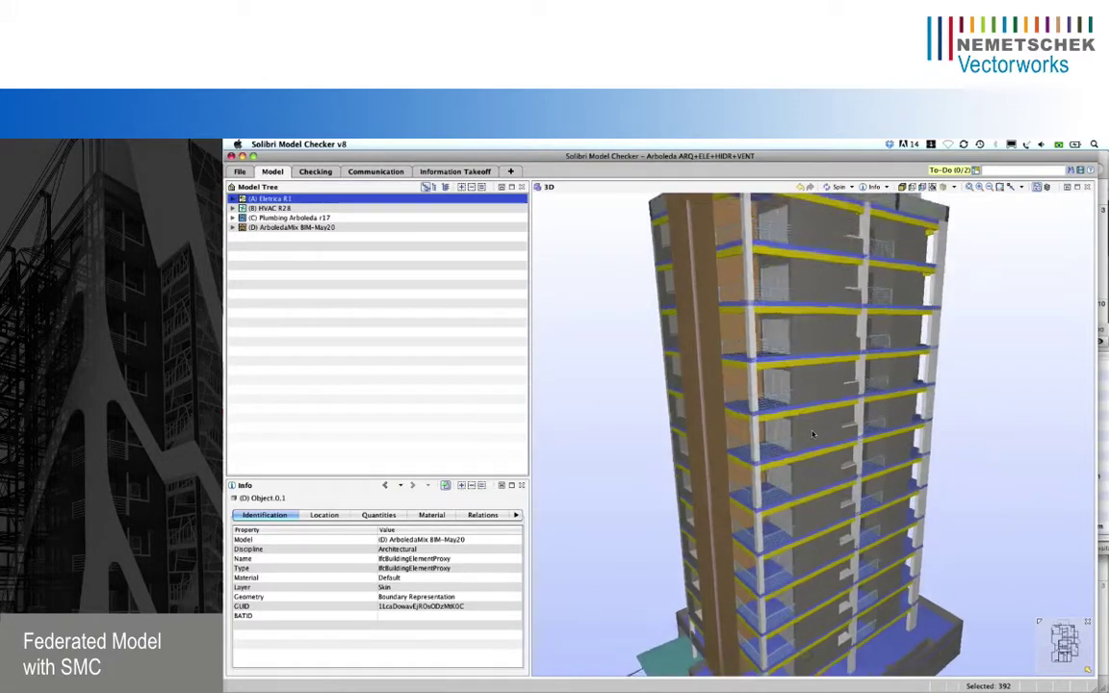
scroll(811, 434, "up", 3)
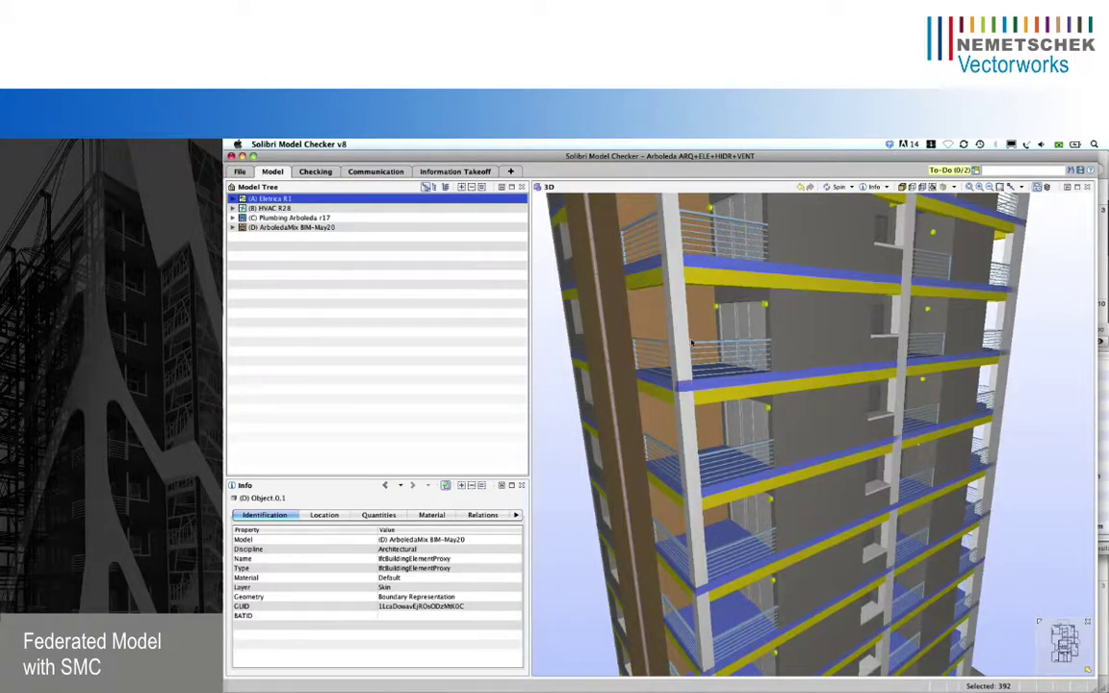
left_click(679, 334)
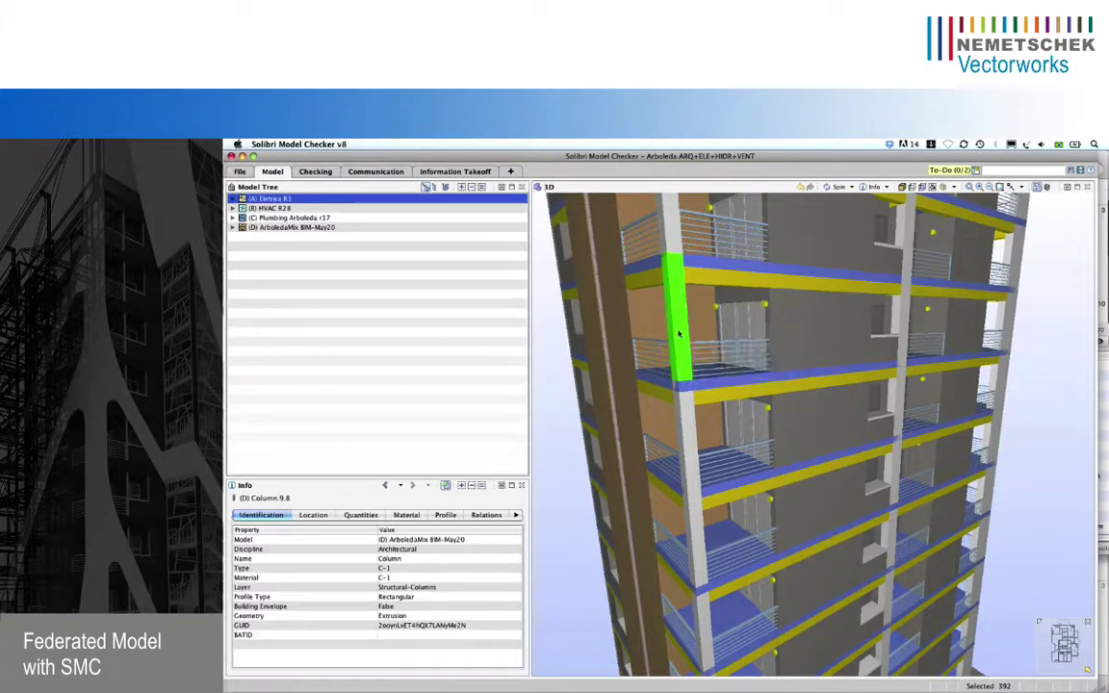
left_click(302, 516)
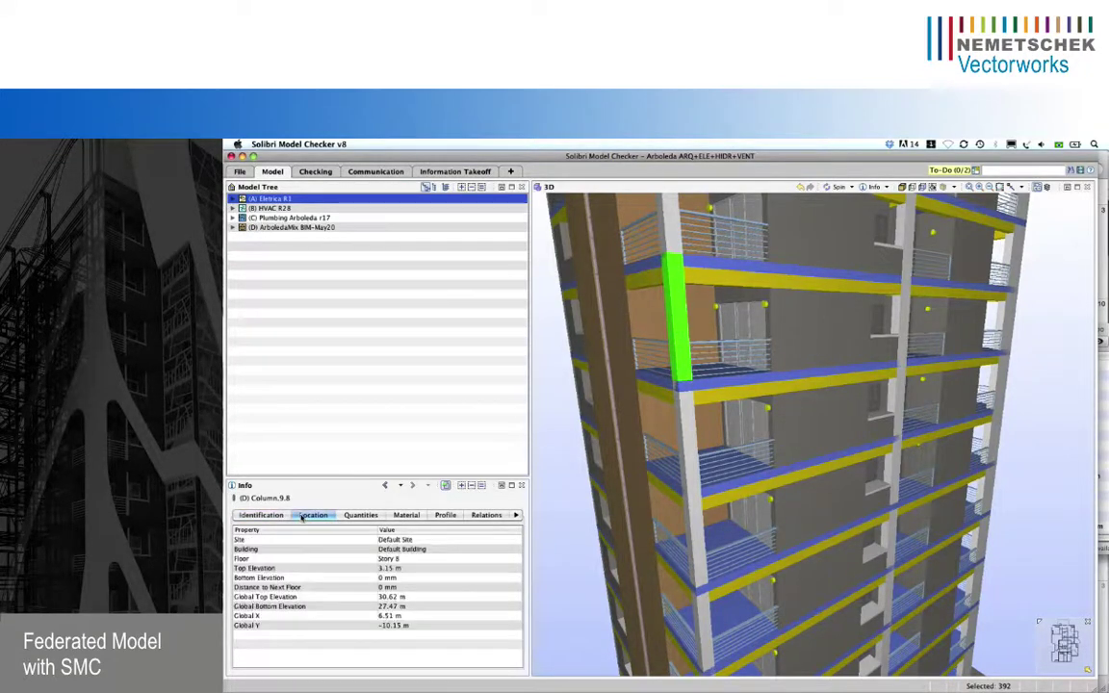
left_click(375, 516)
left_click(406, 515)
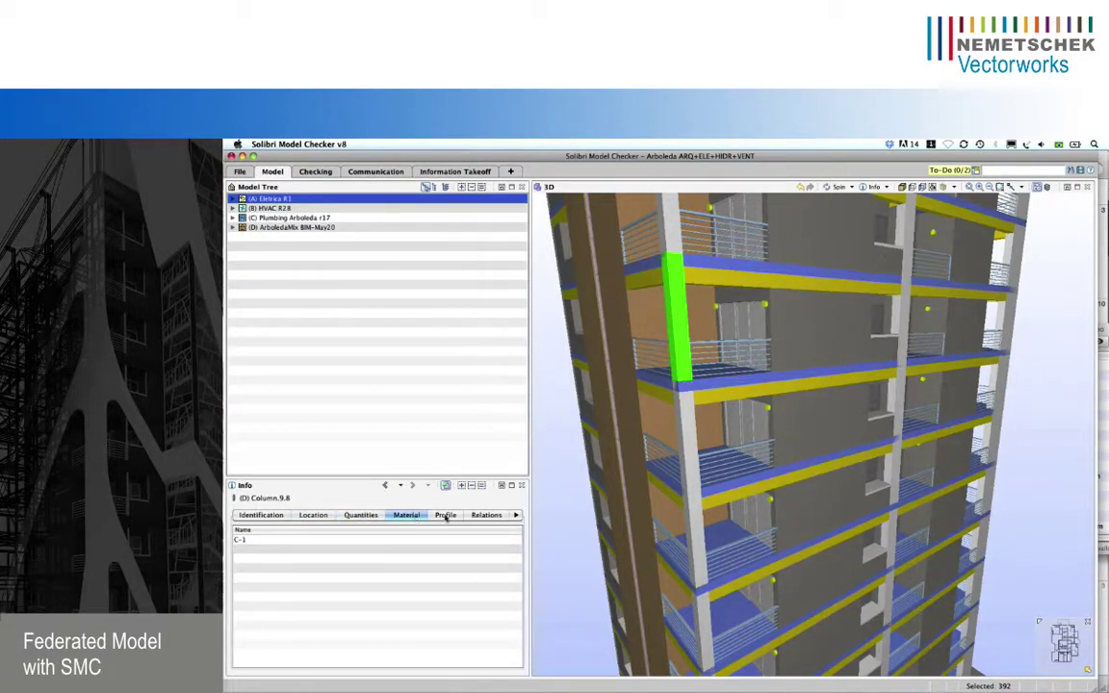
left_click(445, 516)
left_click(262, 515)
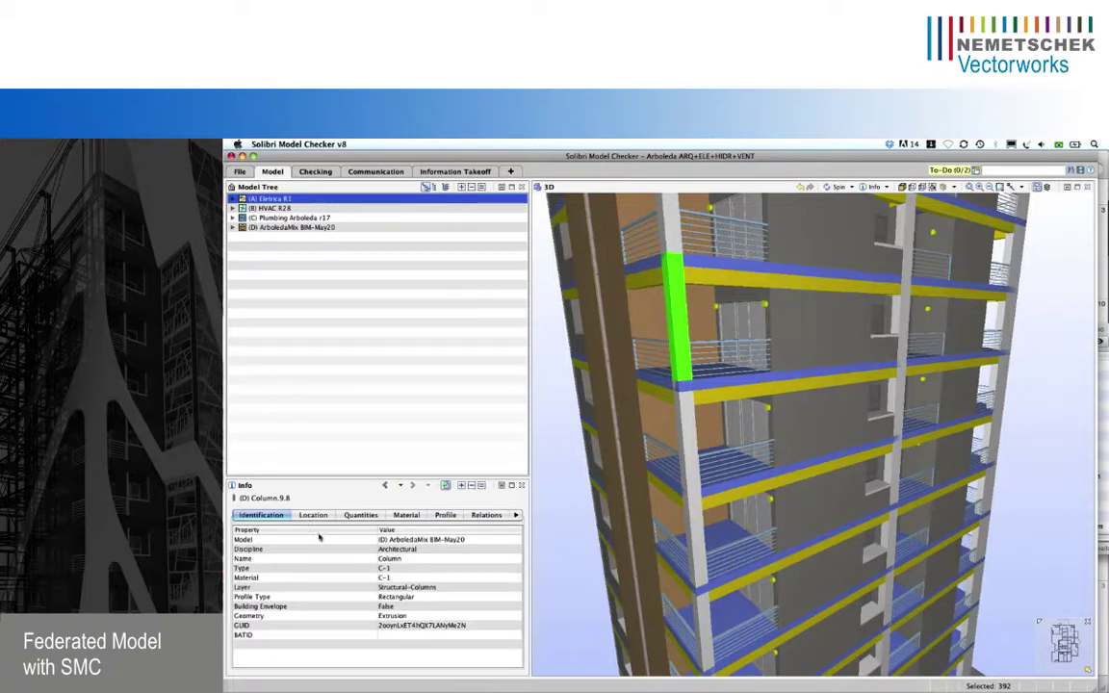
- Select the exterior wall beside the same balcony and review its location and quantities
left_click(797, 335)
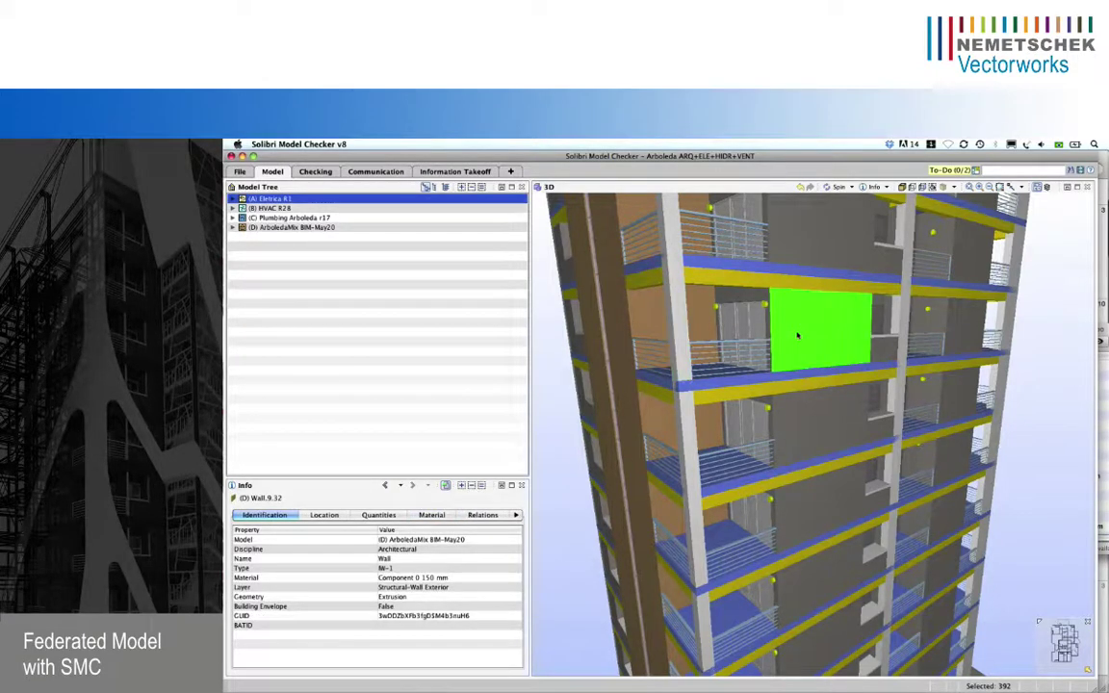
left_click(324, 514)
left_click(378, 516)
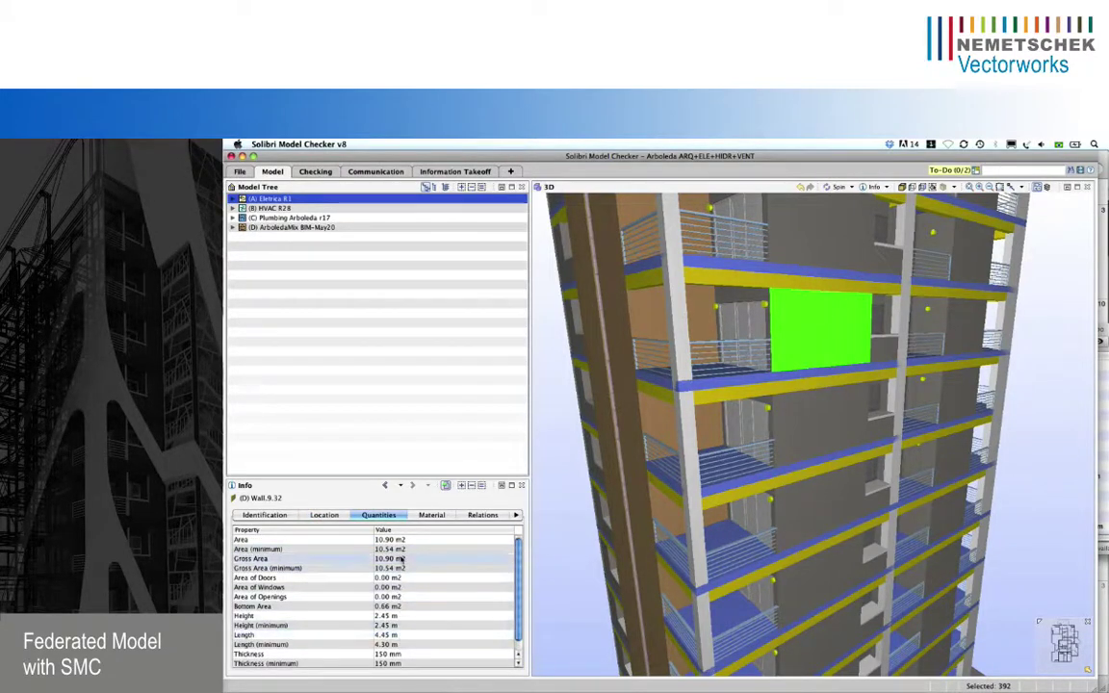
- Hide the selected exterior wall, look into the apartment behind it, and return to a view of the whole tower
scroll(853, 346, "up", 5)
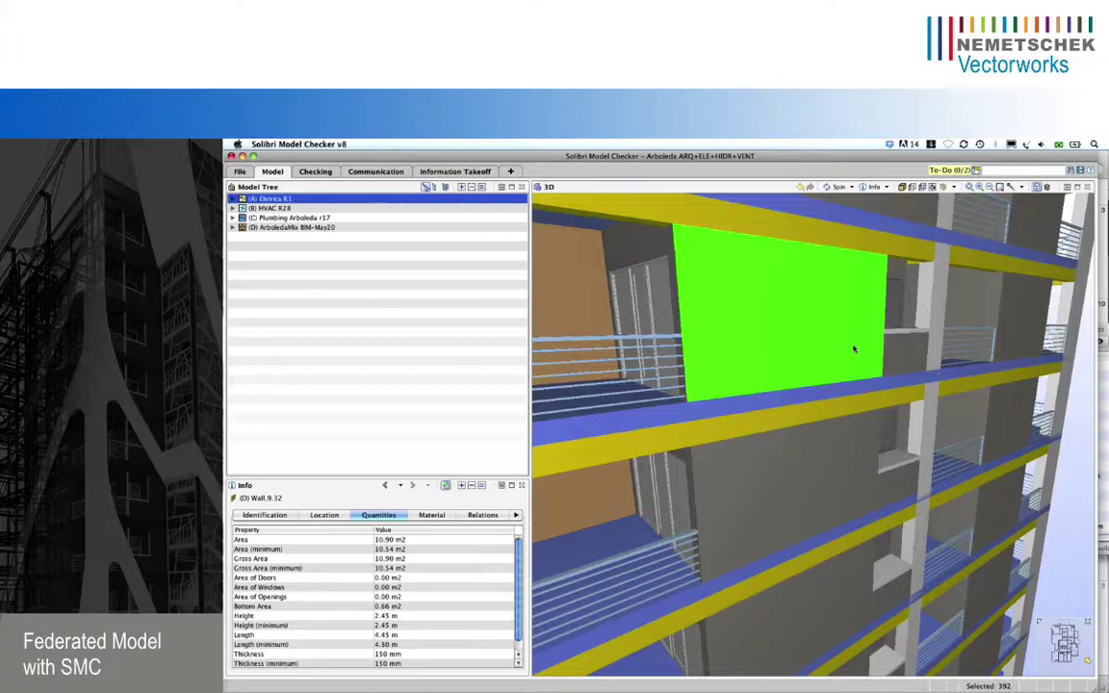
right_click(799, 339)
left_click(830, 375)
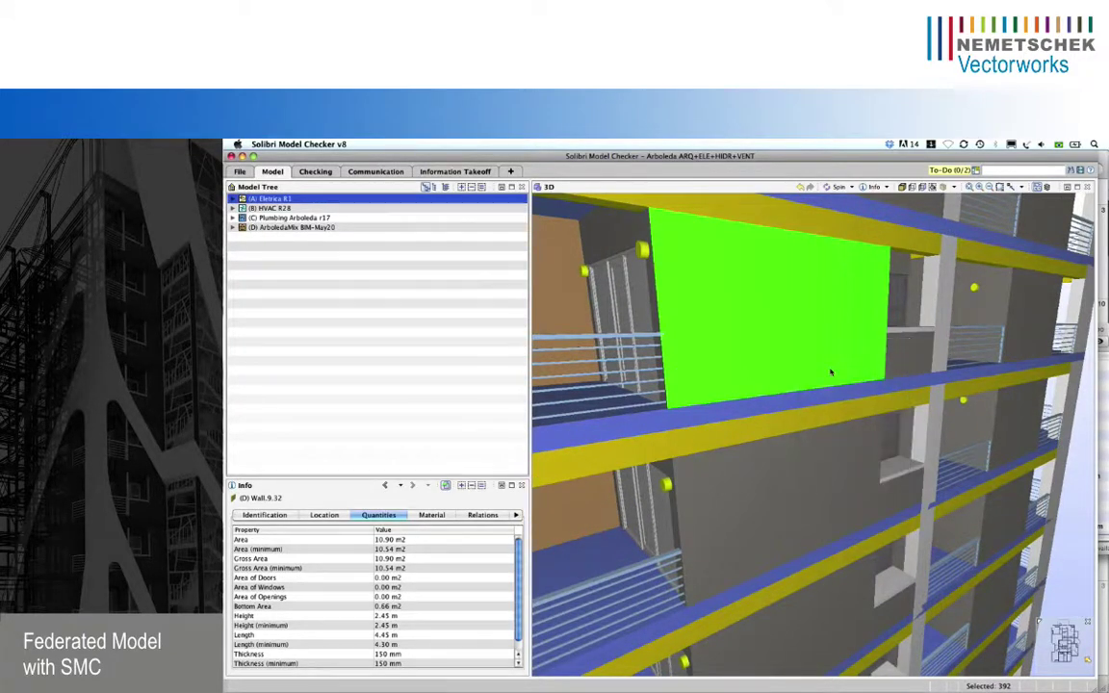
scroll(786, 306, "up", 6)
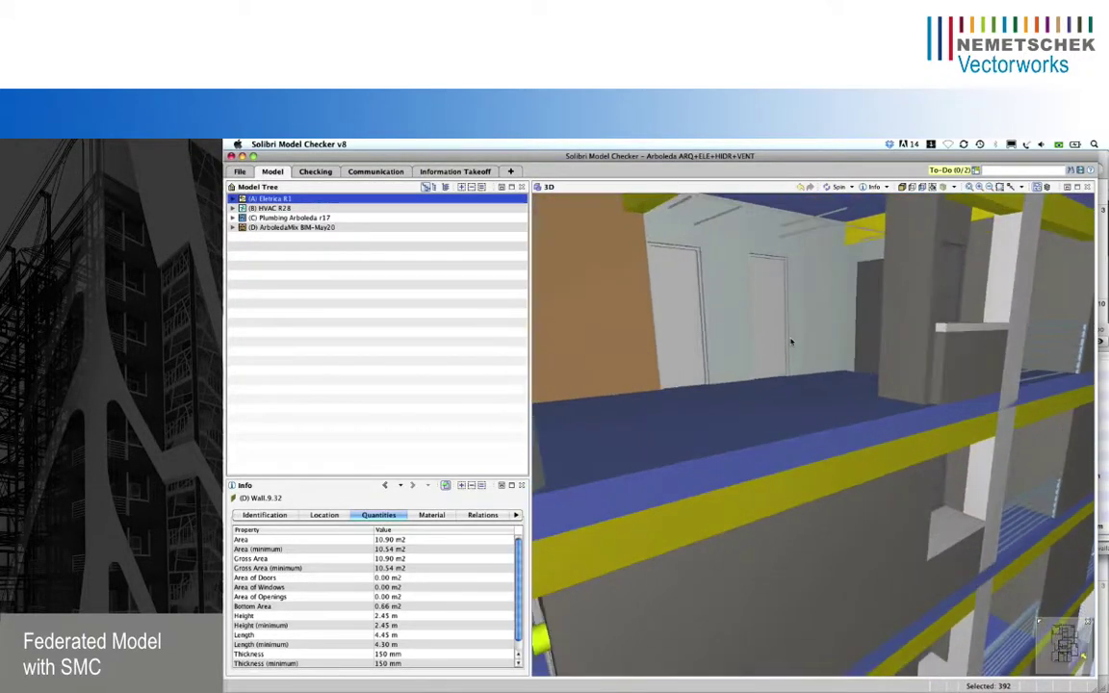
scroll(842, 373, "up", 6)
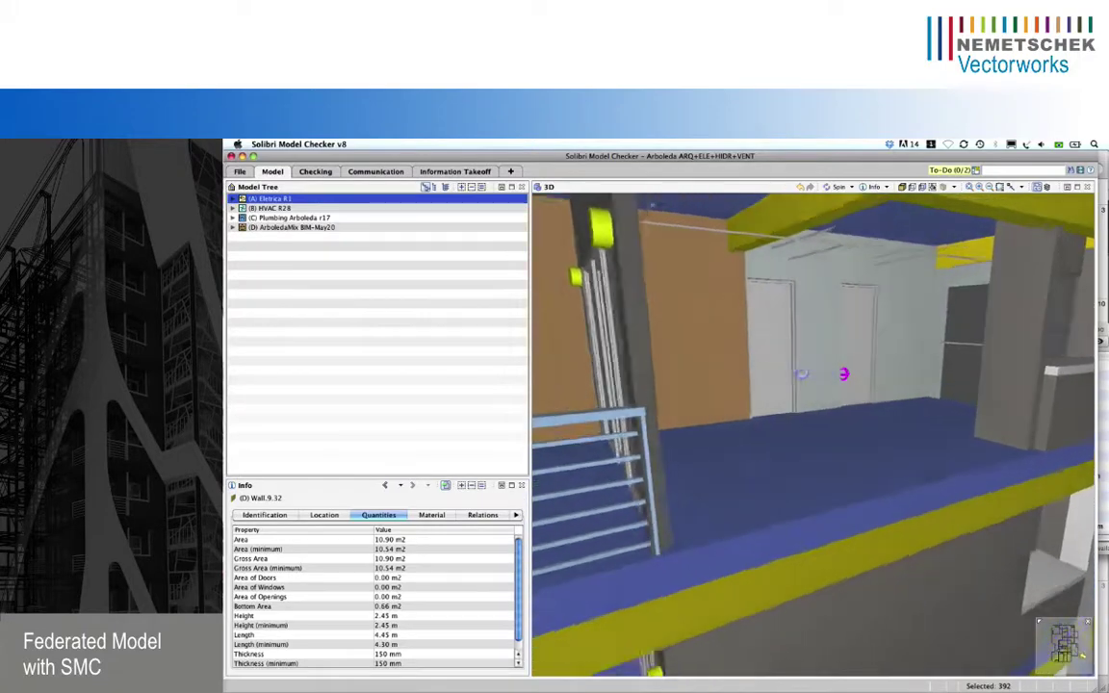
scroll(844, 373, "down", 10)
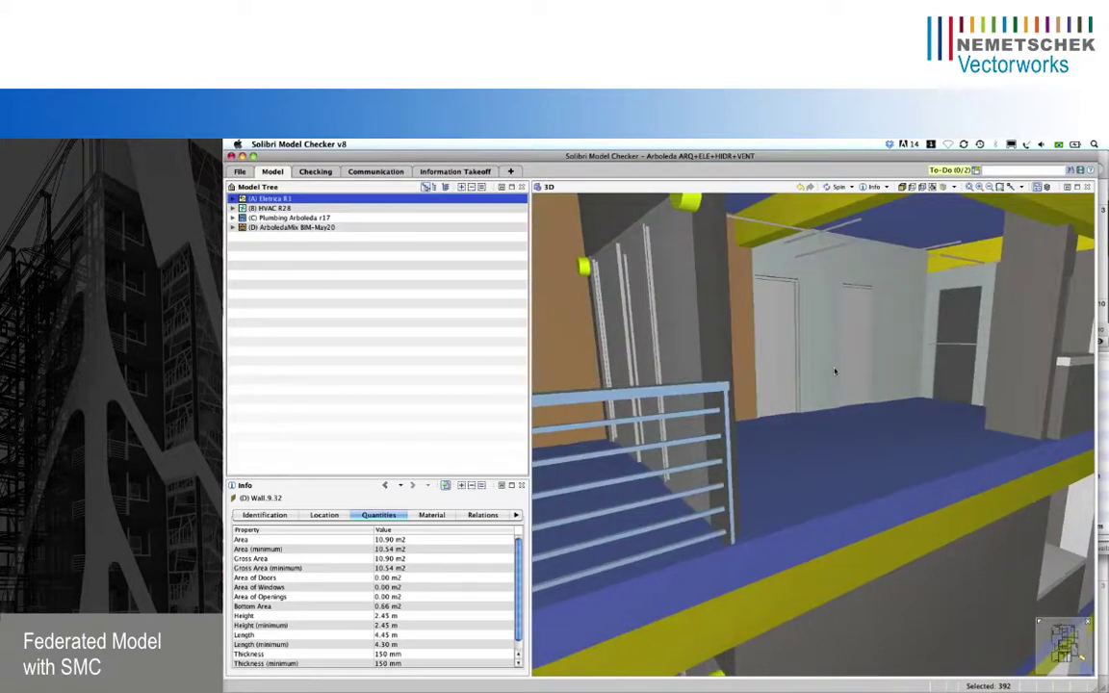
scroll(834, 388, "down", 8)
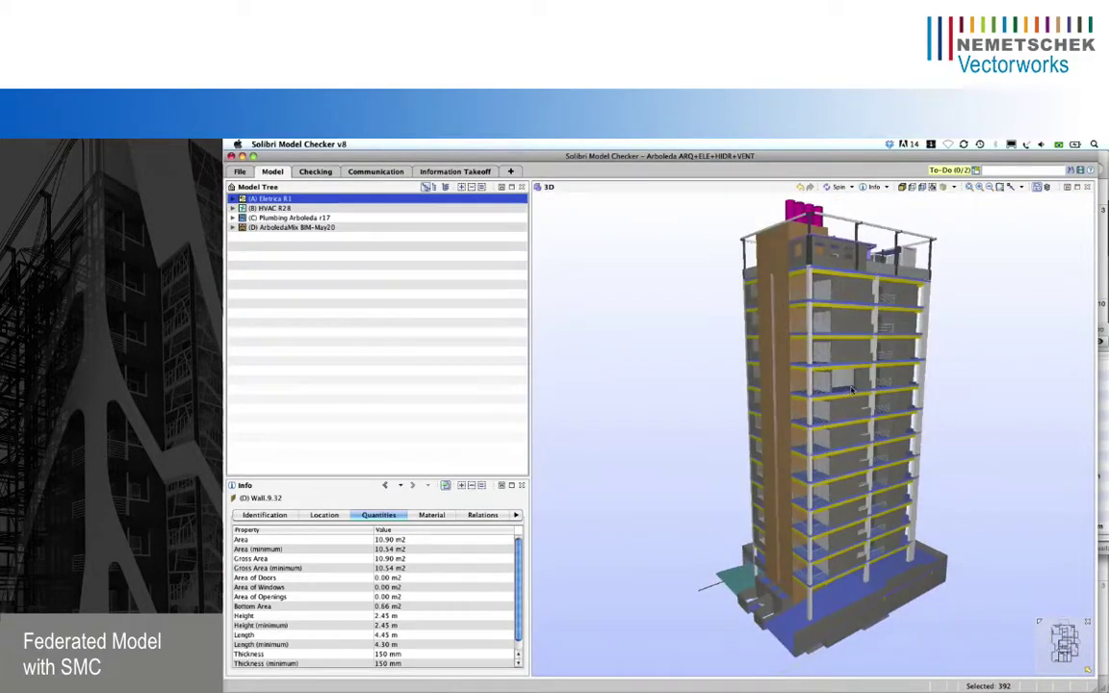
middle_click_drag(846, 407, 793, 431)
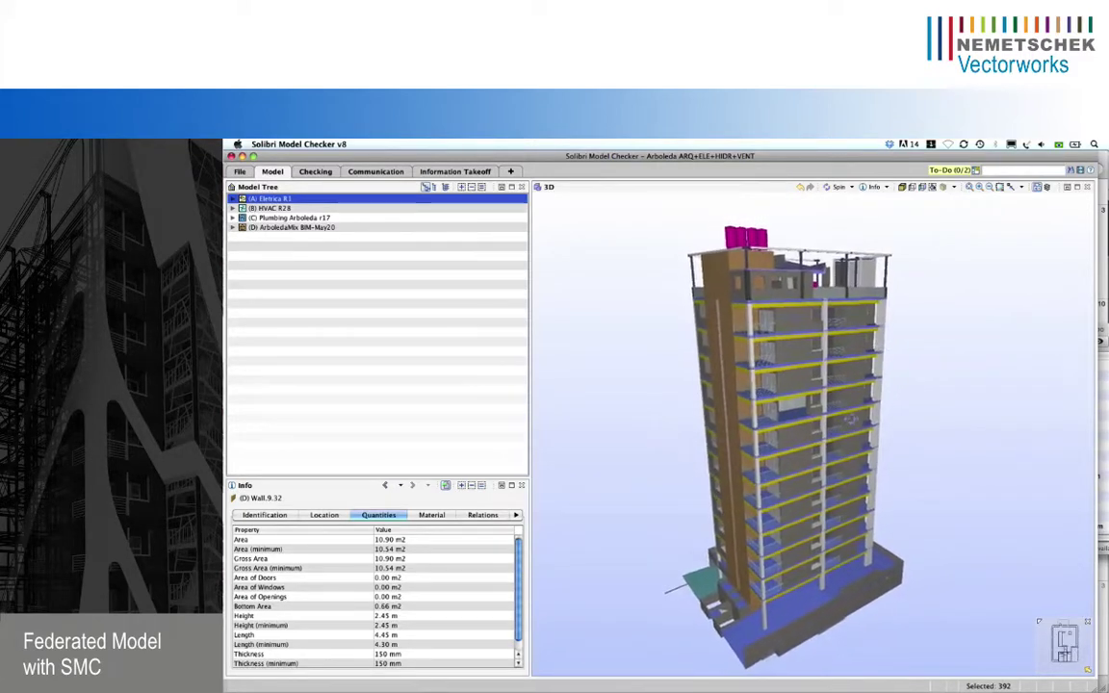
- Group the model tree by component type and show only the Space components in 3D
left_click(432, 189)
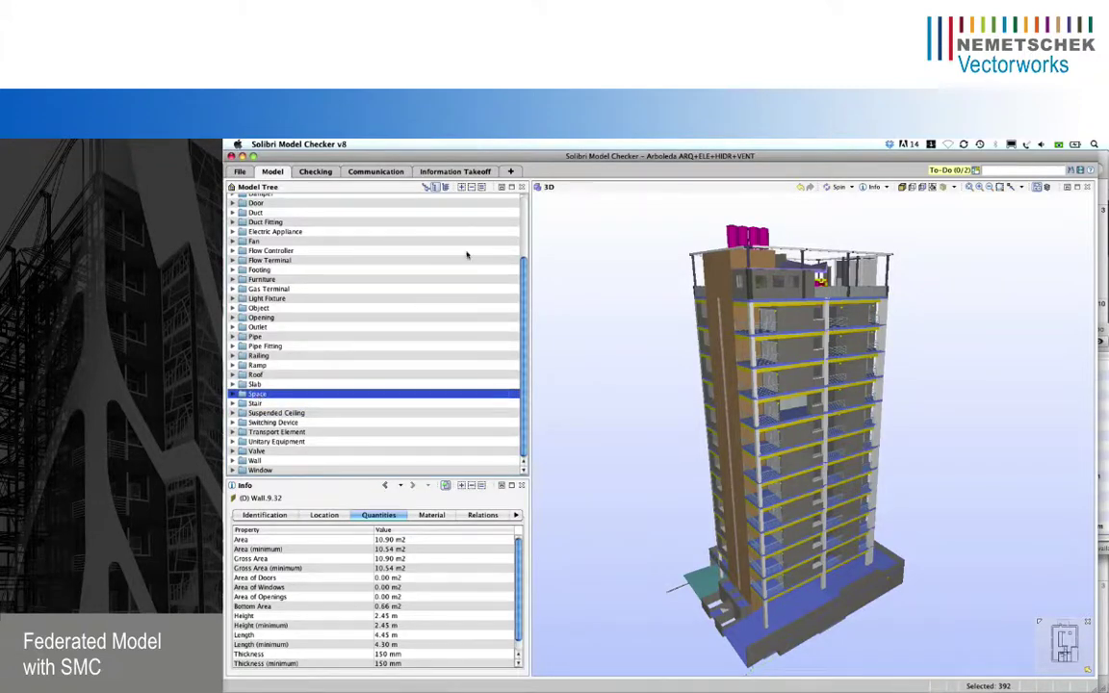
left_click(480, 187)
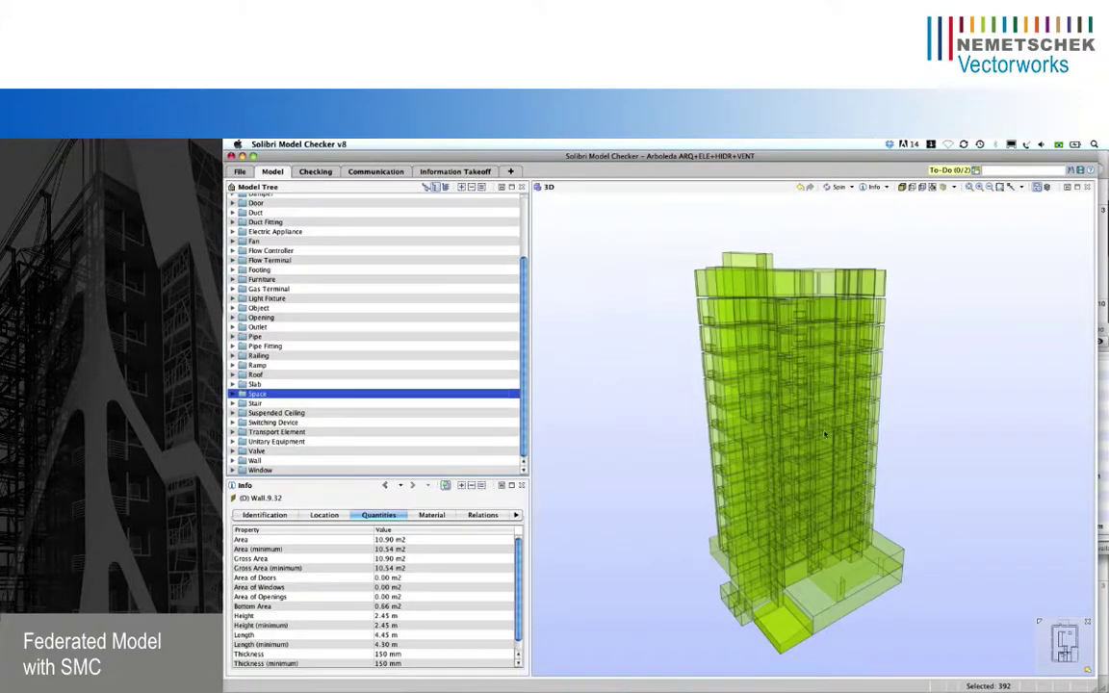
scroll(824, 434, "up", 3)
left_click_drag(818, 438, 758, 359)
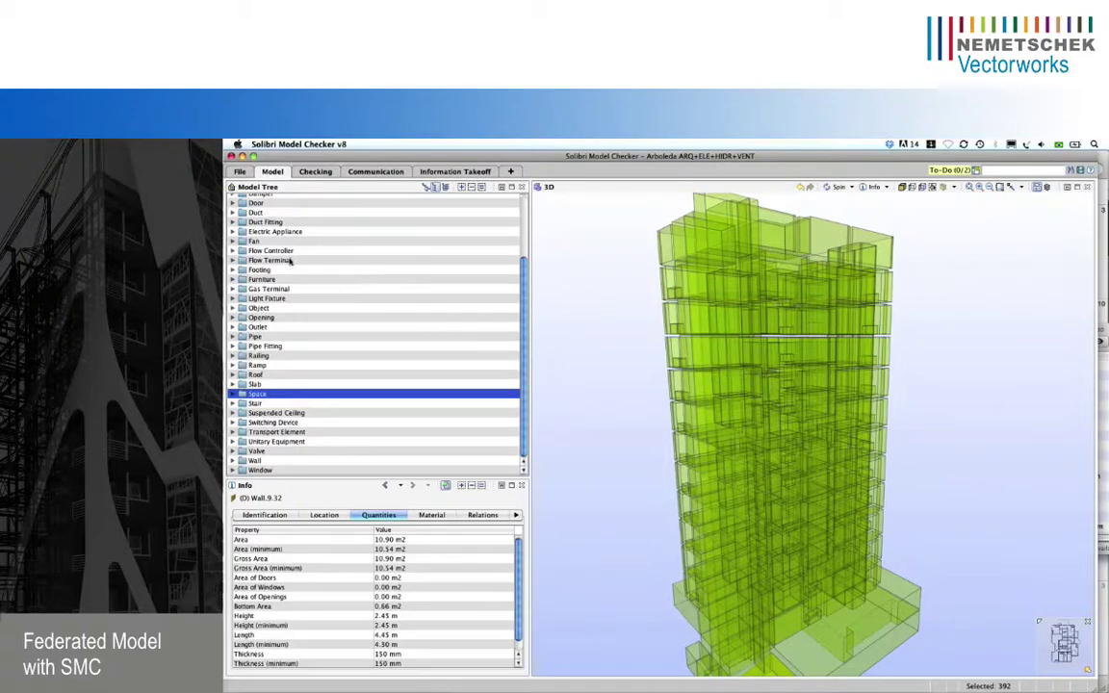
- Group the tree by model and show only the Eletrica R1, HVAC R28 and Plumbing Arboleda r17 models in 3D
left_click(424, 188)
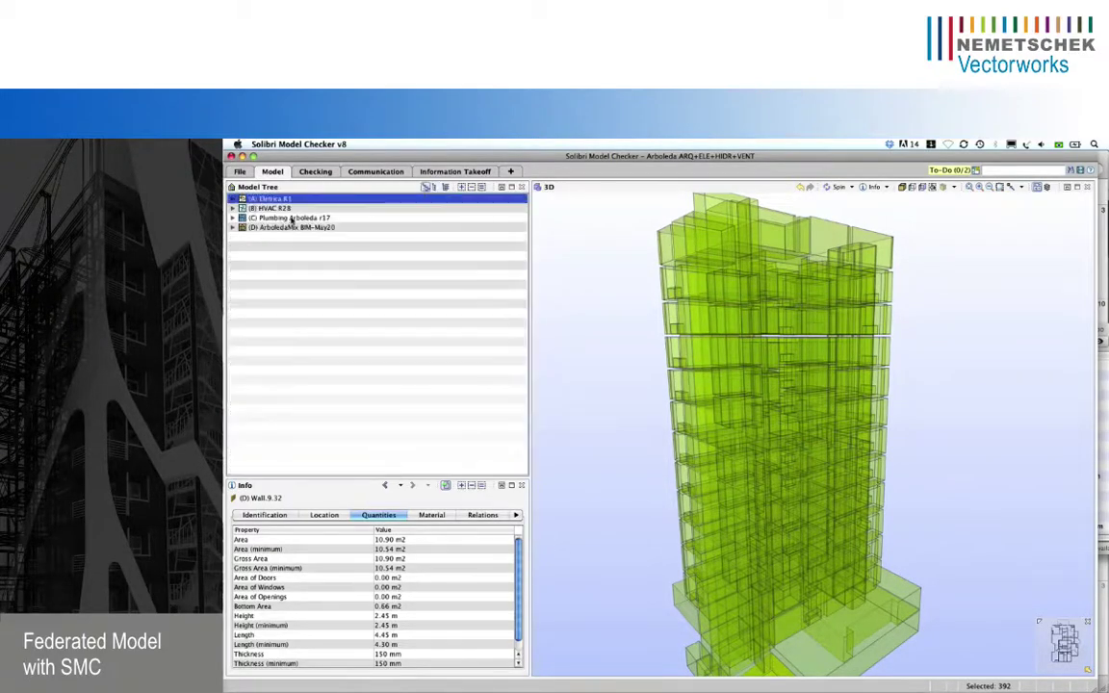
left_click(270, 198)
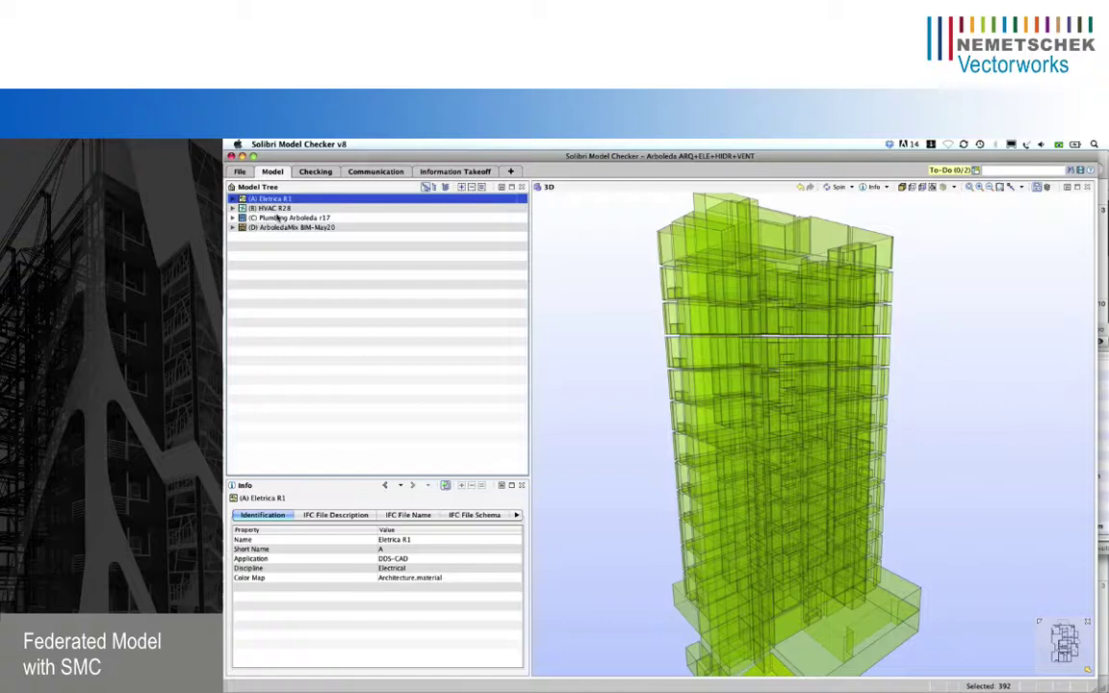
left_click(277, 219, "shift")
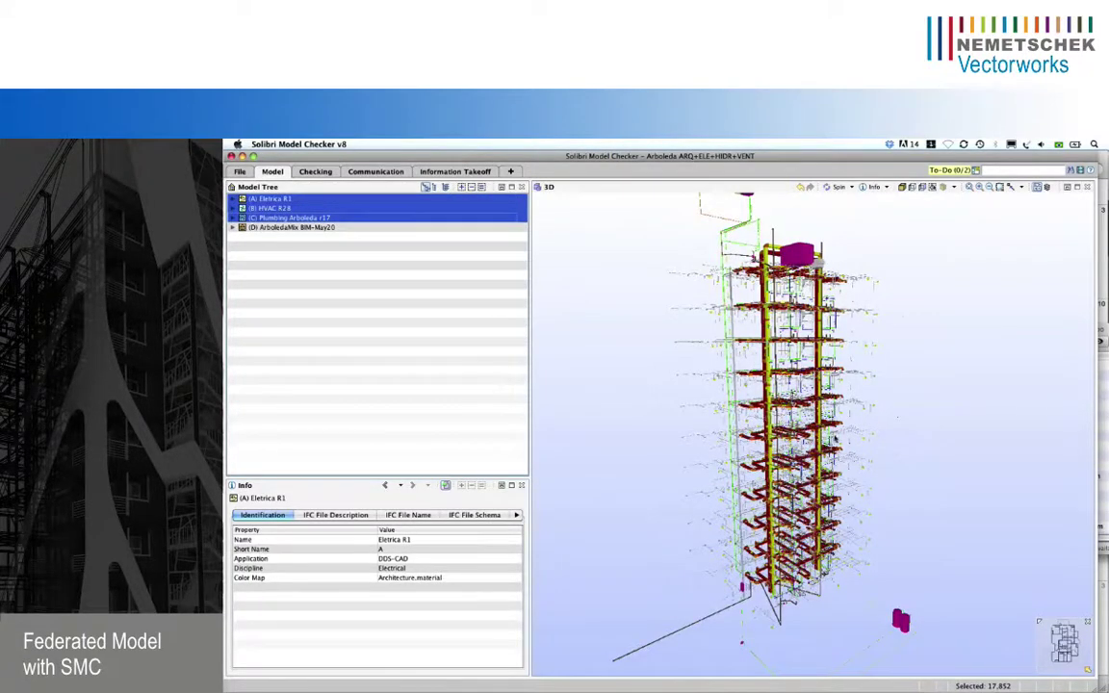
scroll(835, 440, "up", 4)
left_click_drag(834, 434, 911, 458)
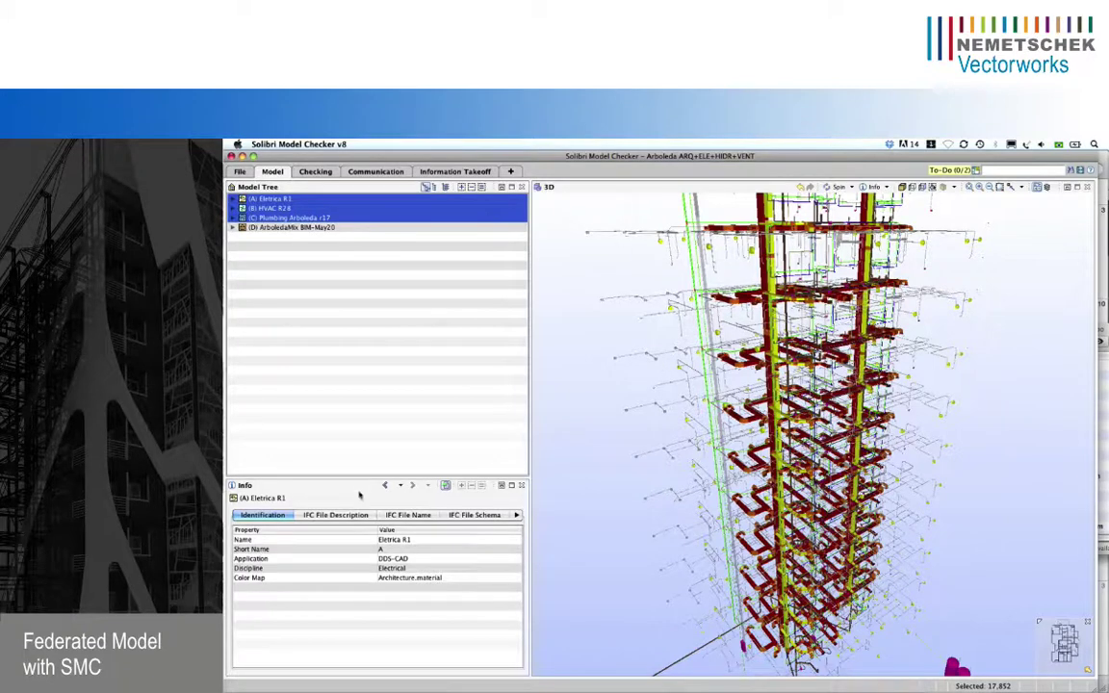
- Group the model tree by component type and add the Flow Terminal, Slab, Stair and Wall components to the 3D view
left_click(435, 188)
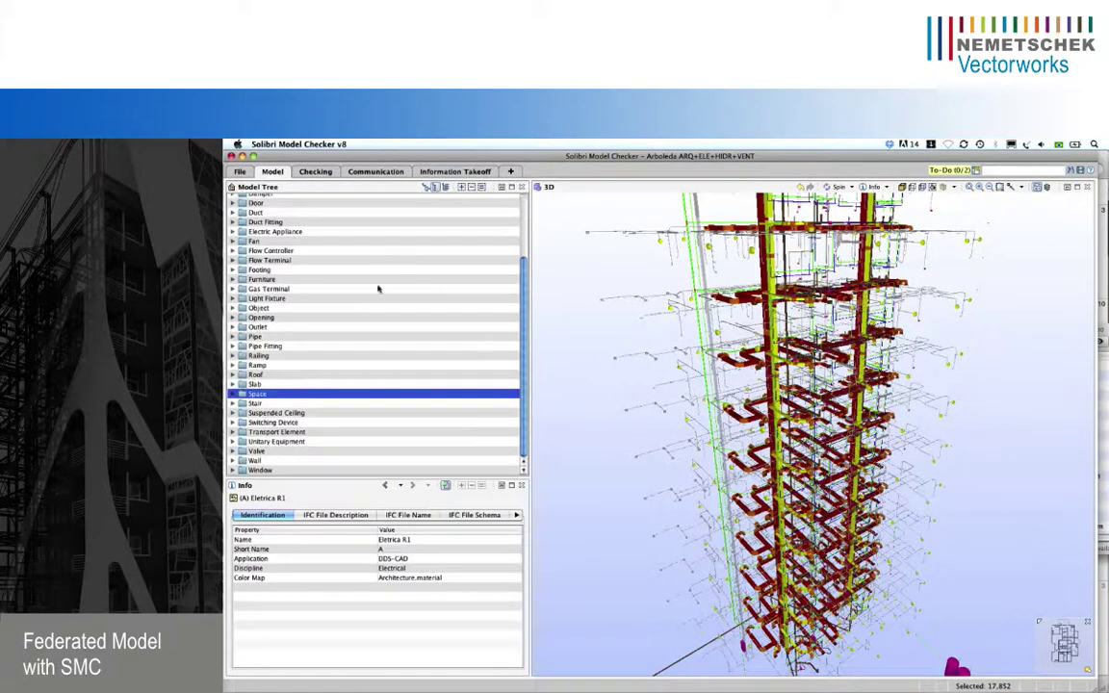
left_click(256, 404)
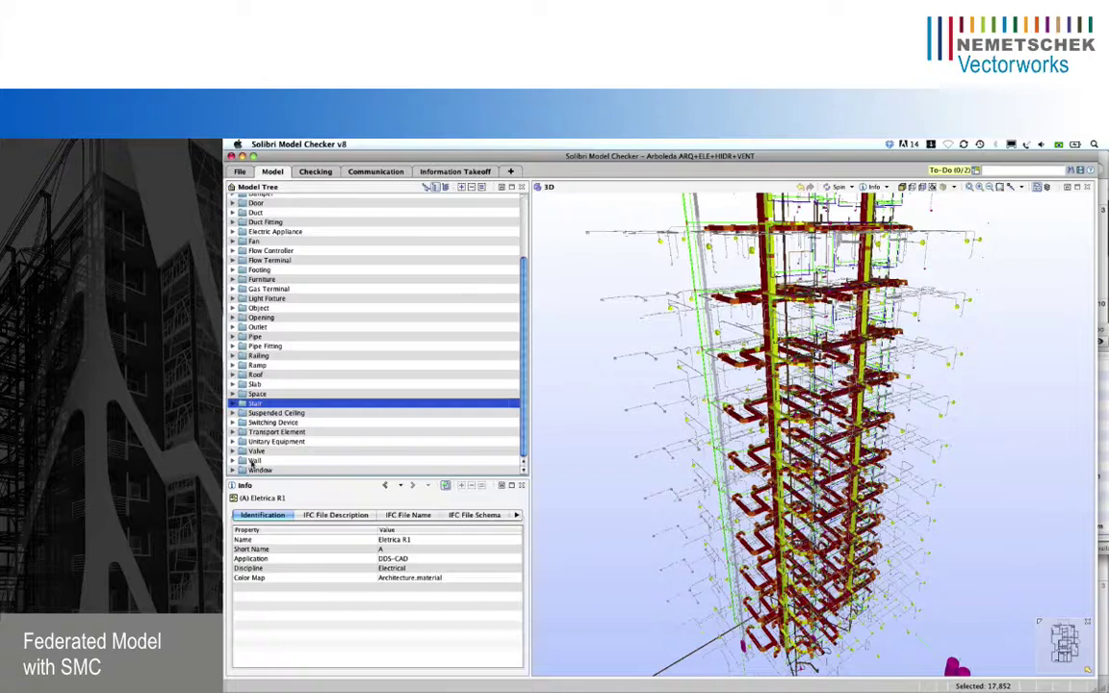
left_click(255, 461, "super")
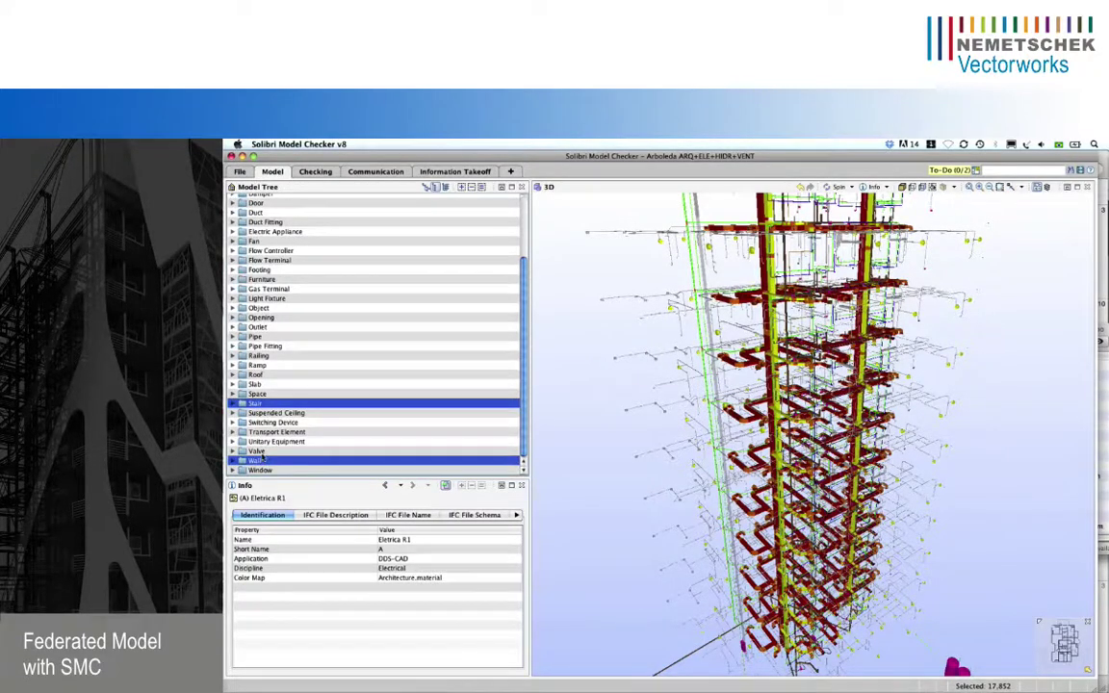
left_click(270, 260, "super")
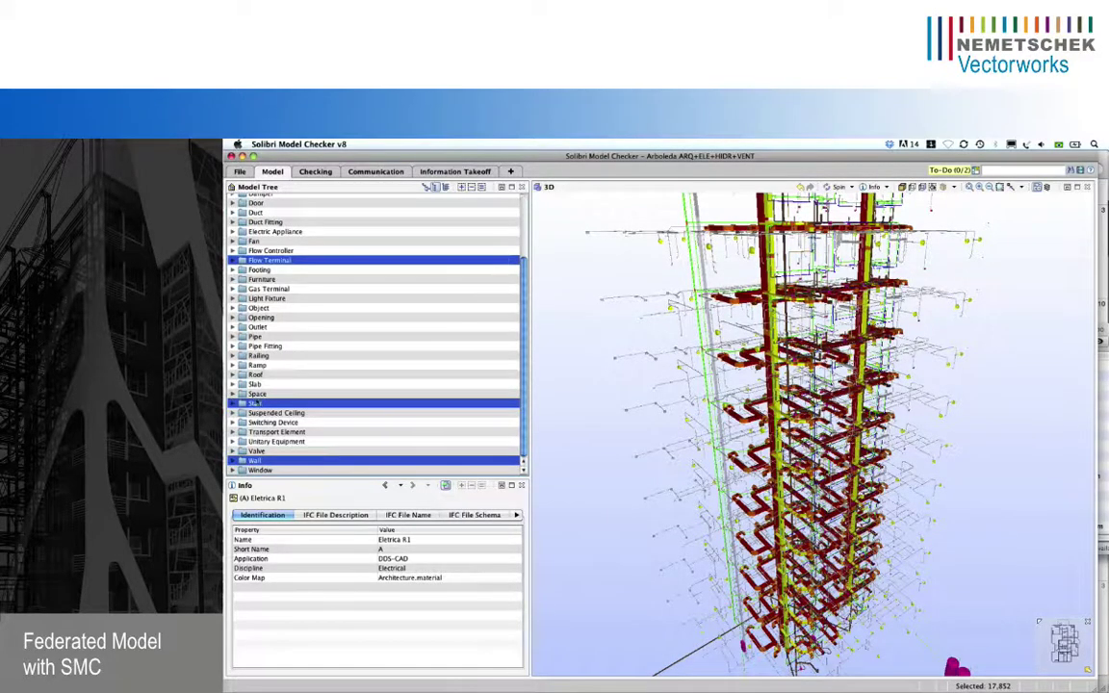
left_click(256, 384, "super")
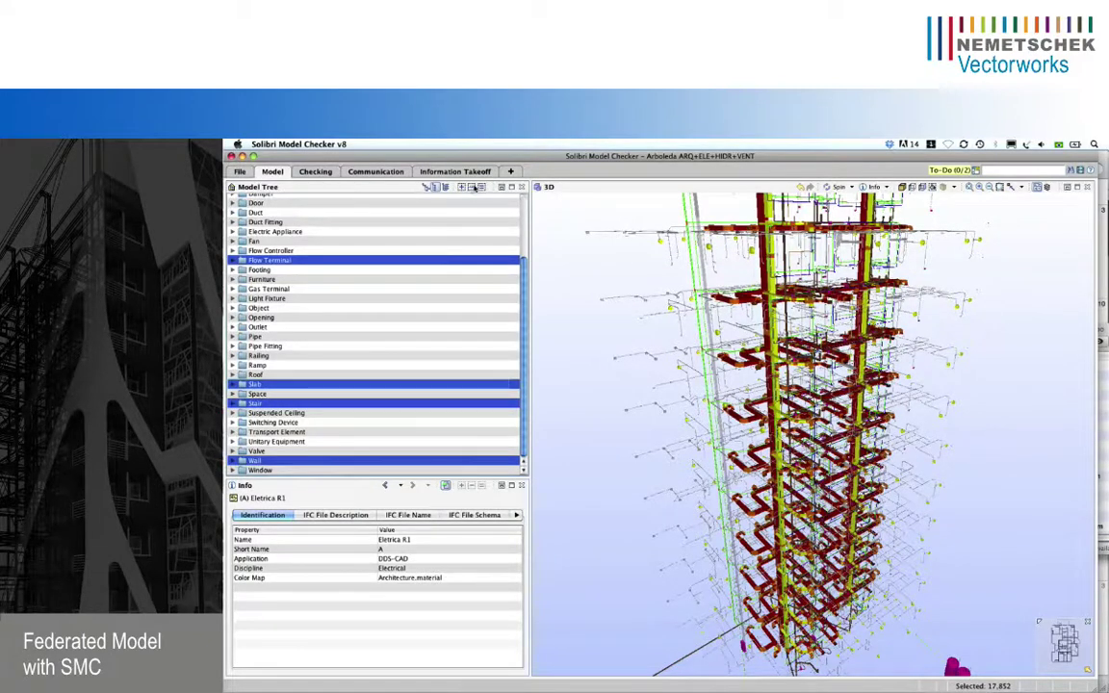
left_click(462, 187)
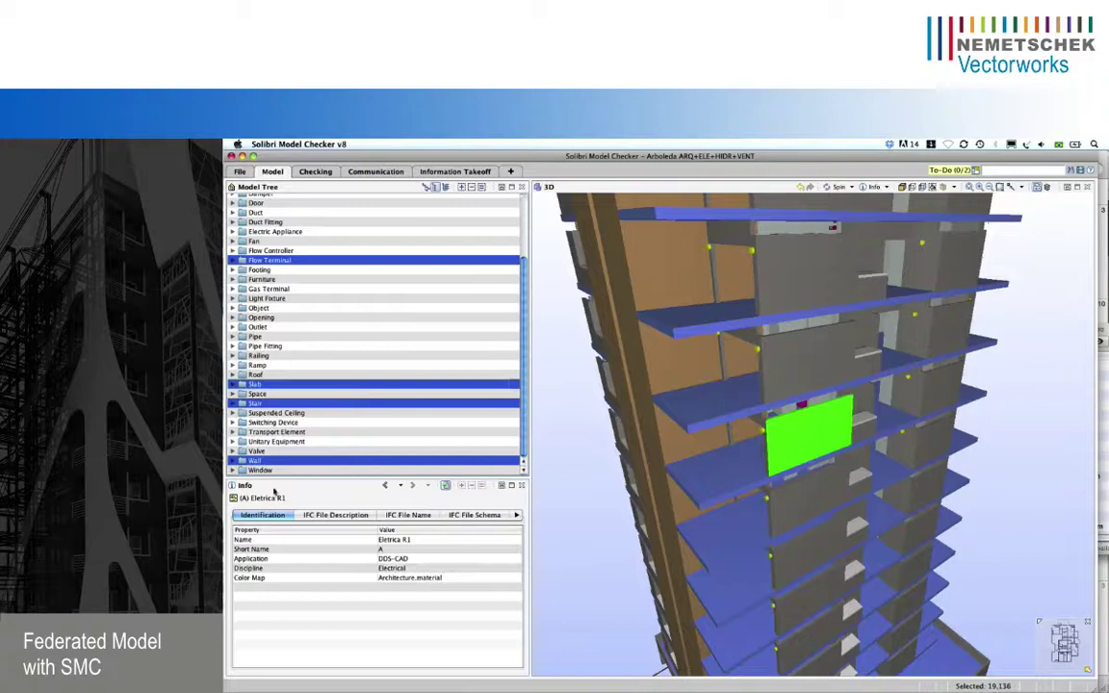
- Remove the Wall components from the 3D view and look at the stairs and services between the slabs
left_click(252, 465)
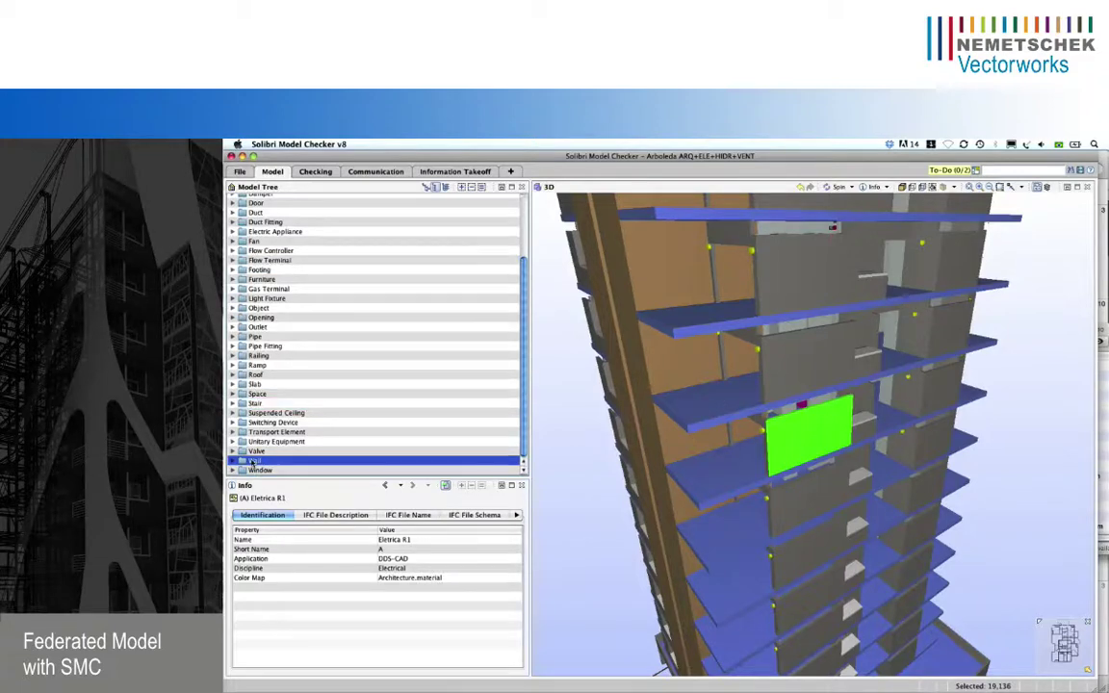
left_click(471, 188)
left_click_drag(776, 438, 856, 362)
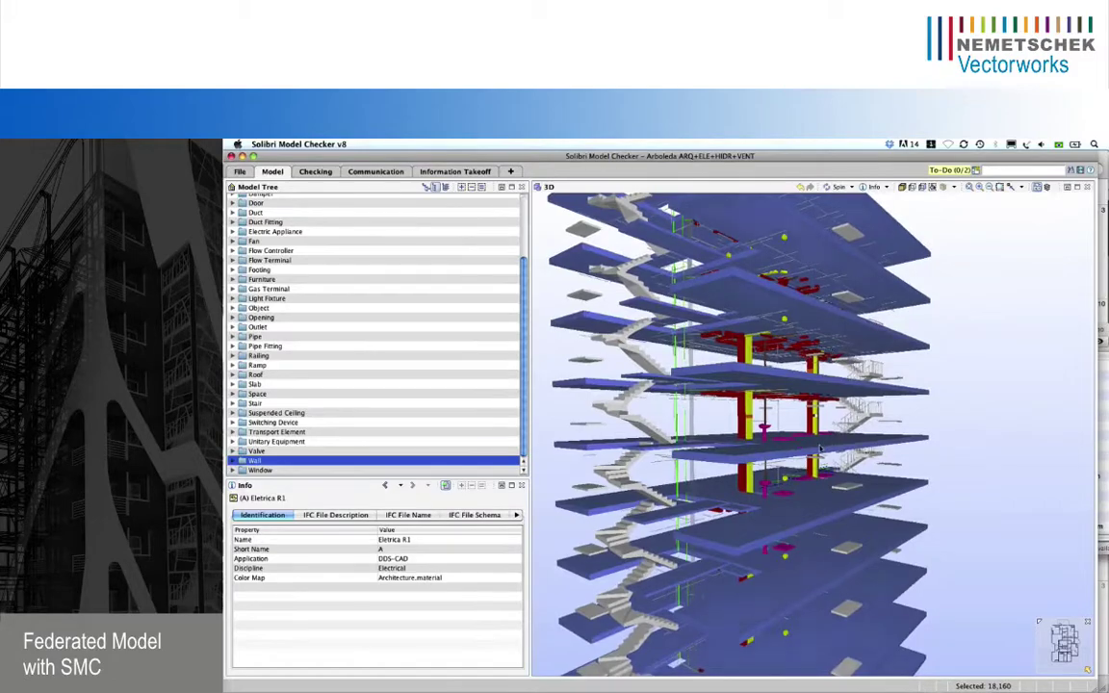
scroll(821, 449, "up", 3)
left_click_drag(824, 451, 859, 406)
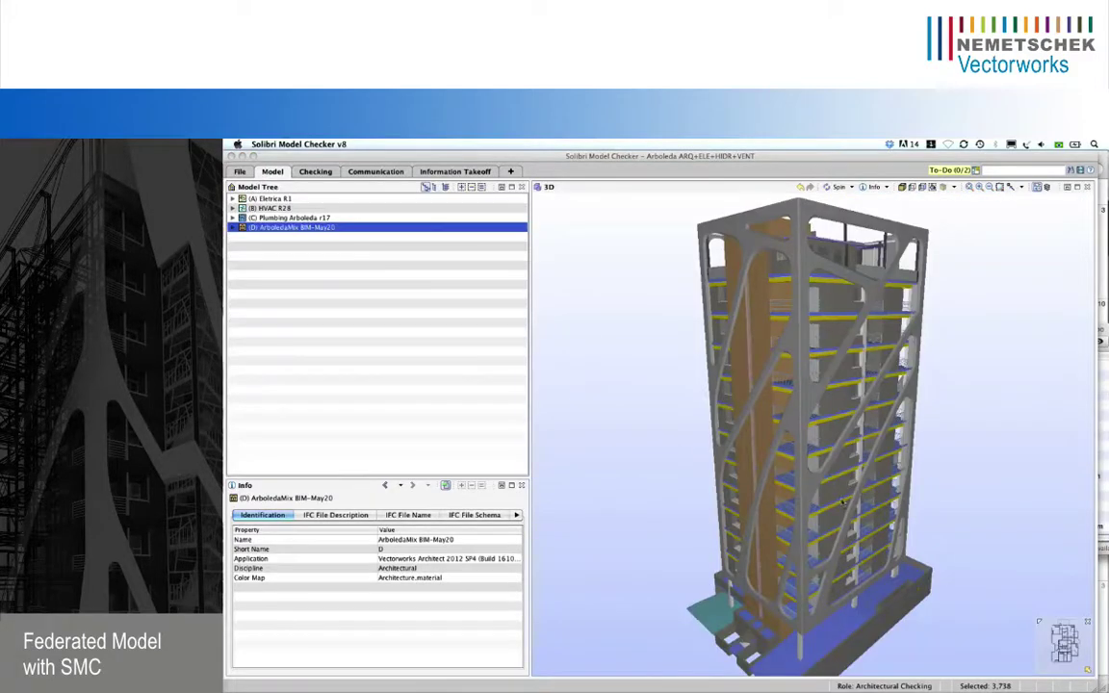
- Enclose the ArboledaMix BIM-May20 tower in a section box and cut it back to expose an upper floor's interior
left_click_drag(842, 501, 957, 485)
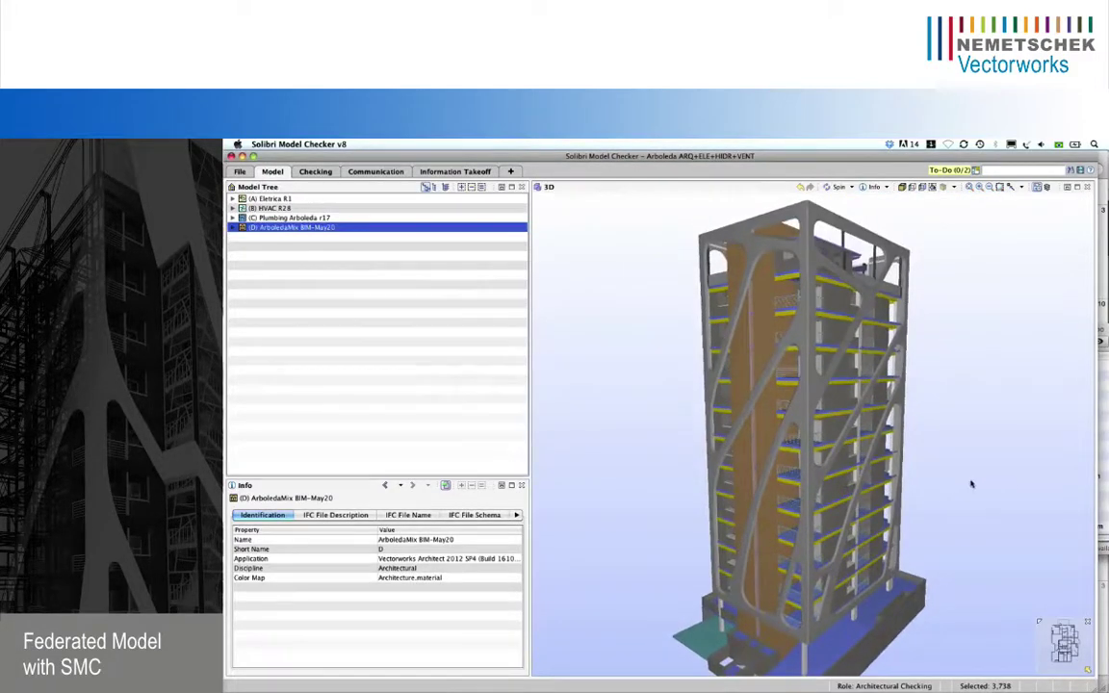
right_click(977, 485)
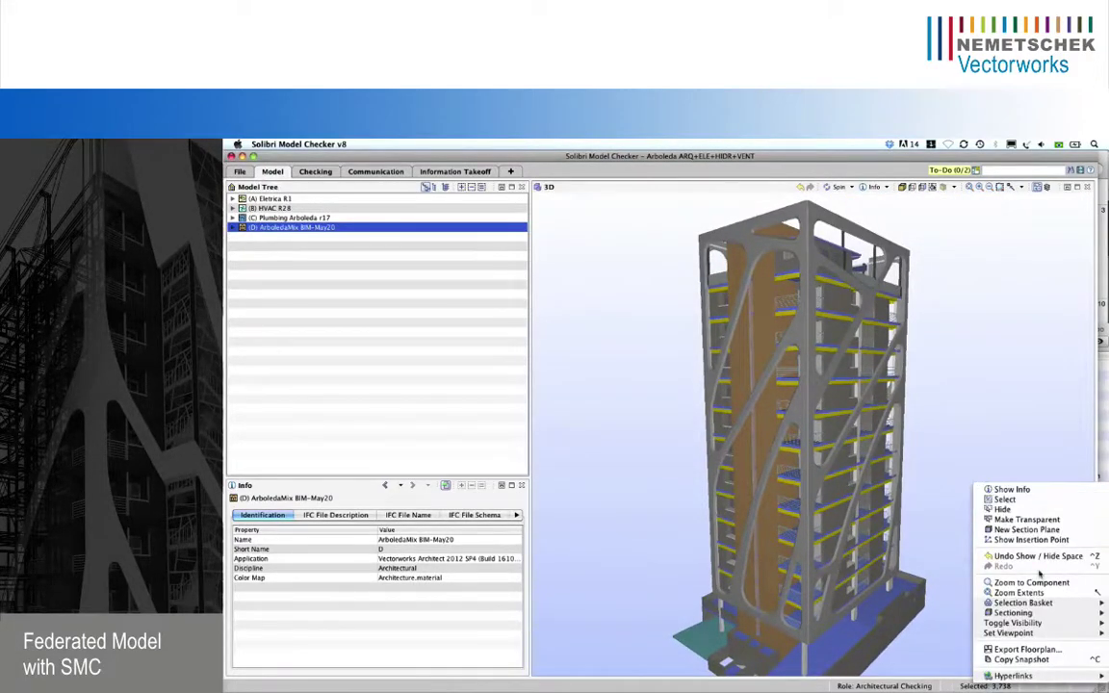
mouse_move(1042, 603)
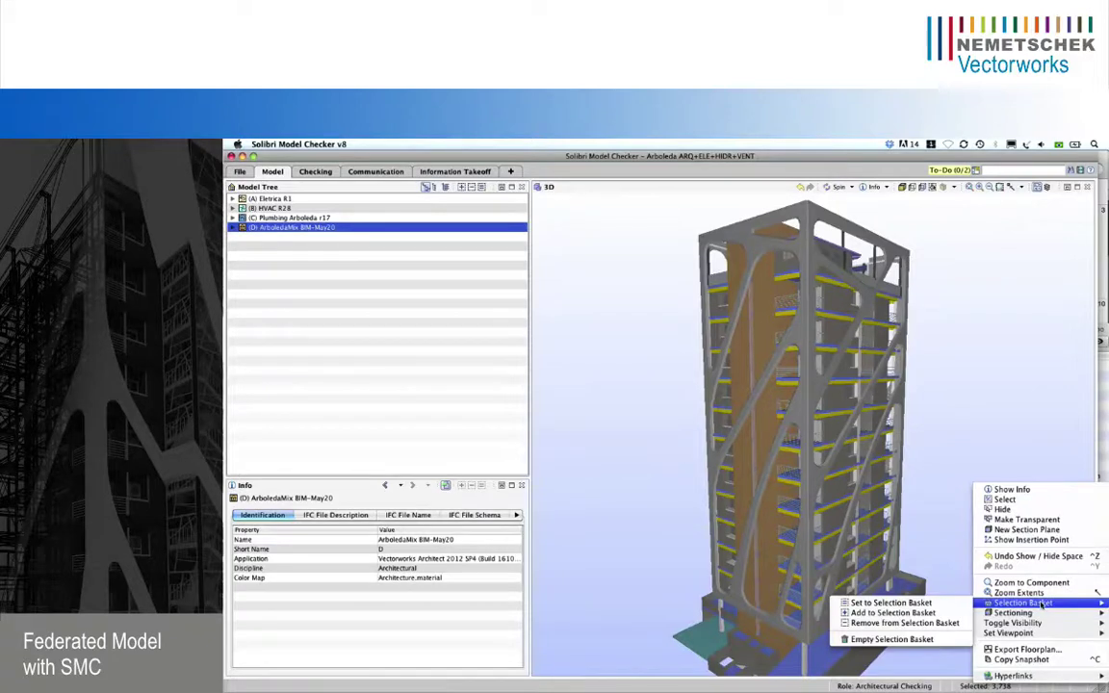
left_click(936, 613)
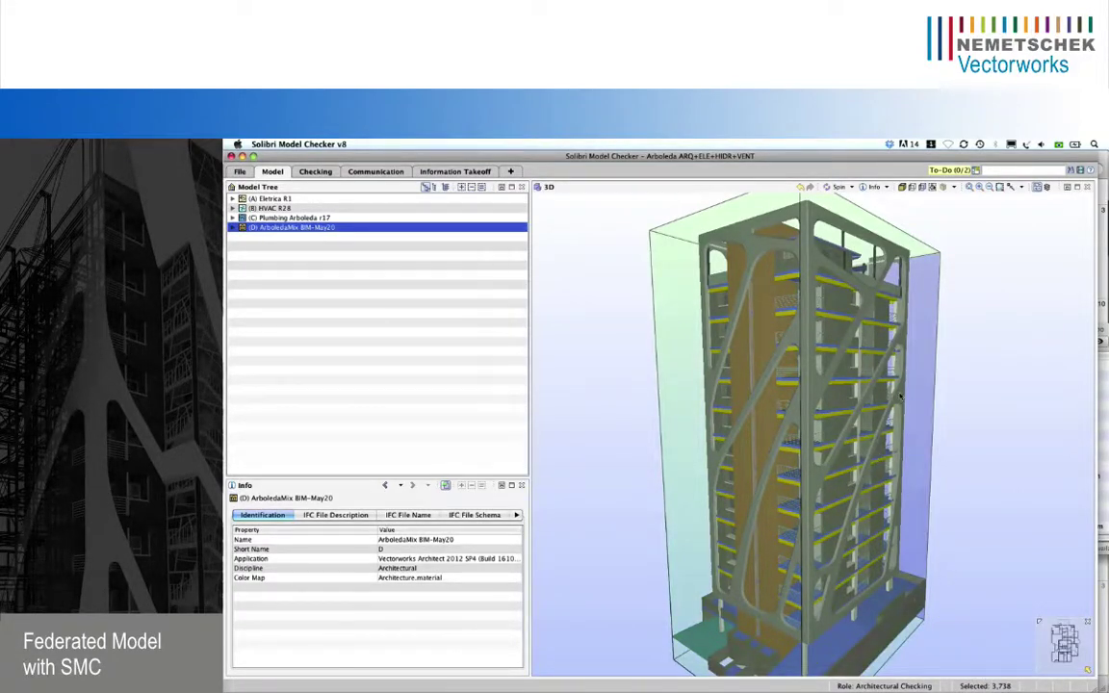
left_click_drag(916, 428, 820, 444)
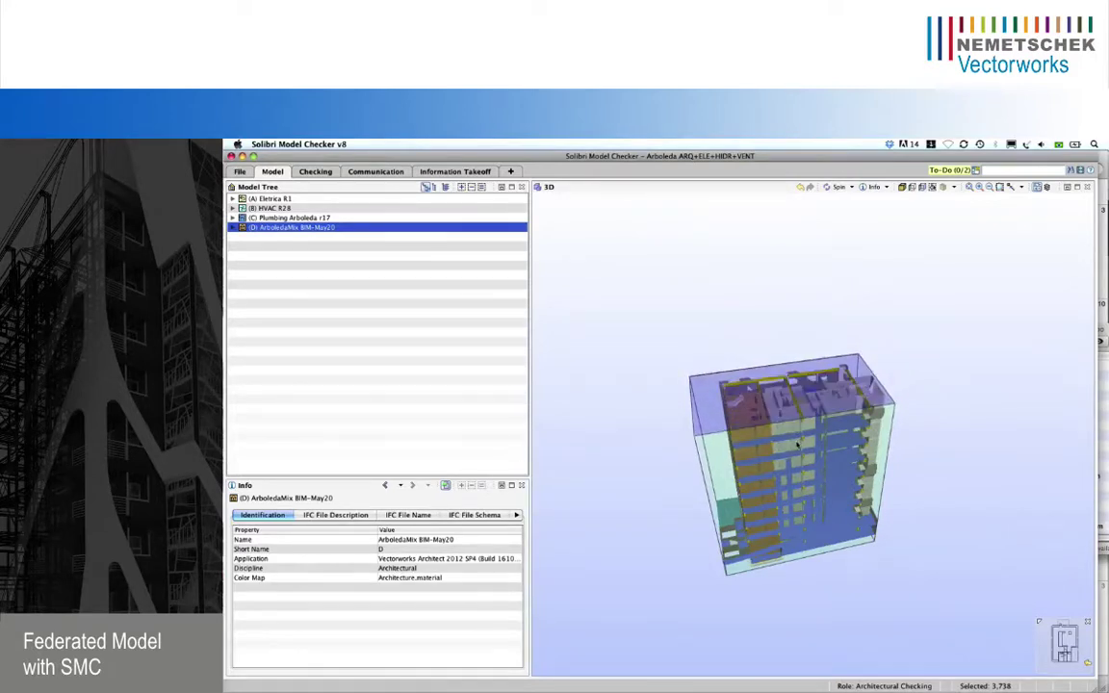
scroll(820, 445, "up", 10)
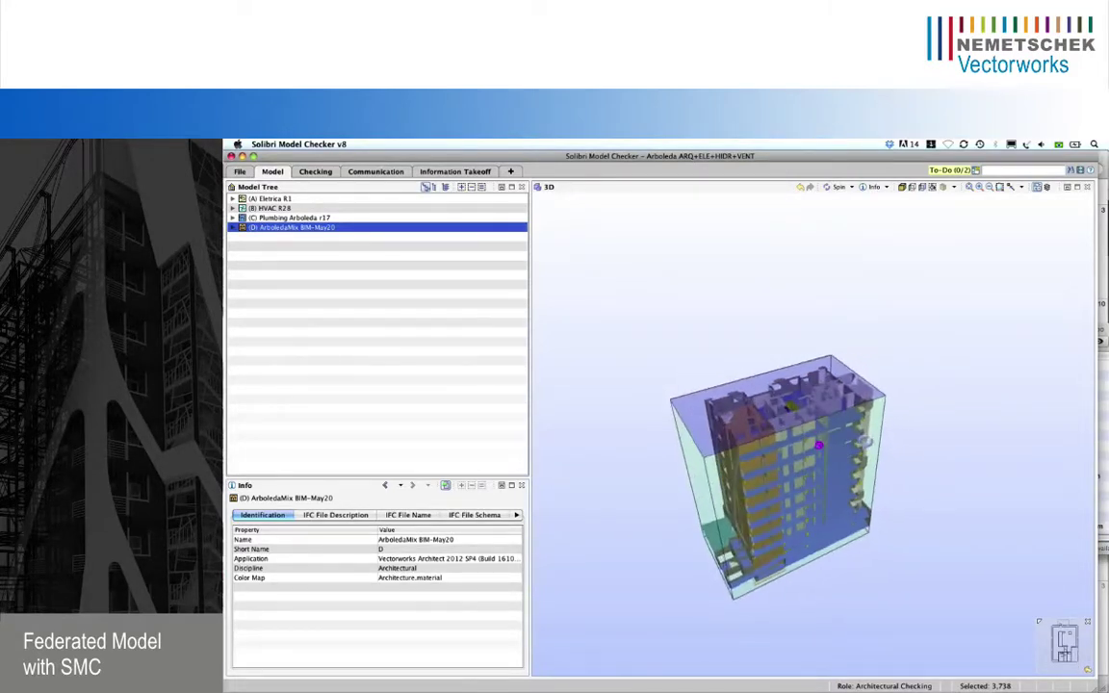
left_click_drag(847, 427, 811, 464)
scroll(853, 466, "up", 8)
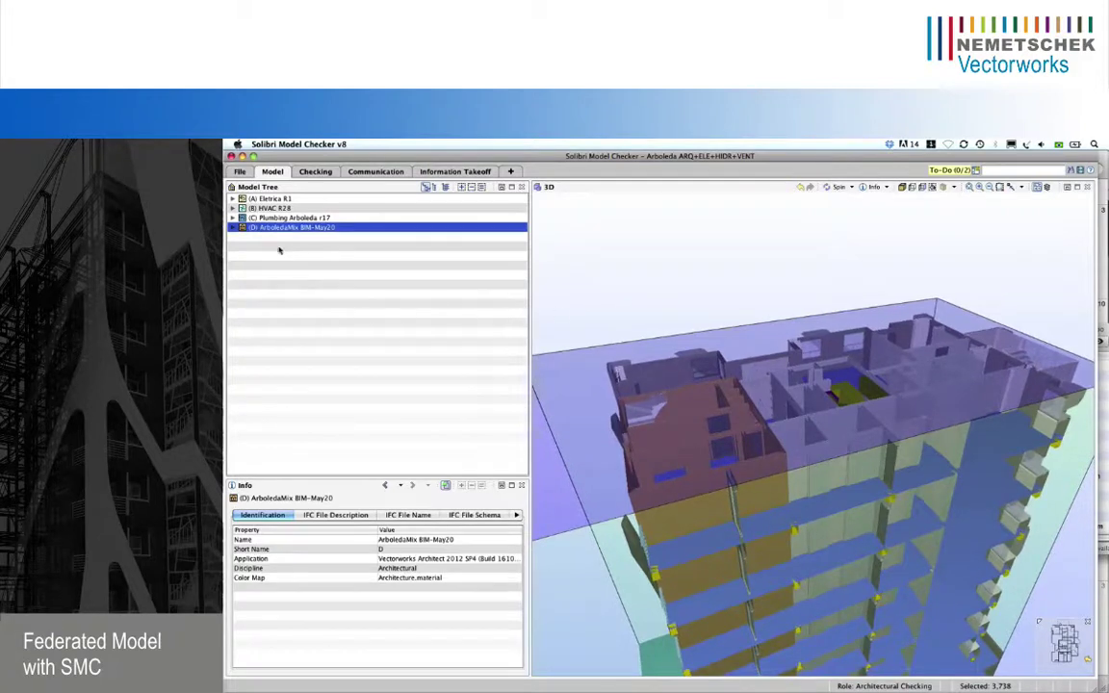
- Add the HVAC R28 model to the sectioned 3D view and look closely at the ducts on the exposed floor
left_click(273, 209)
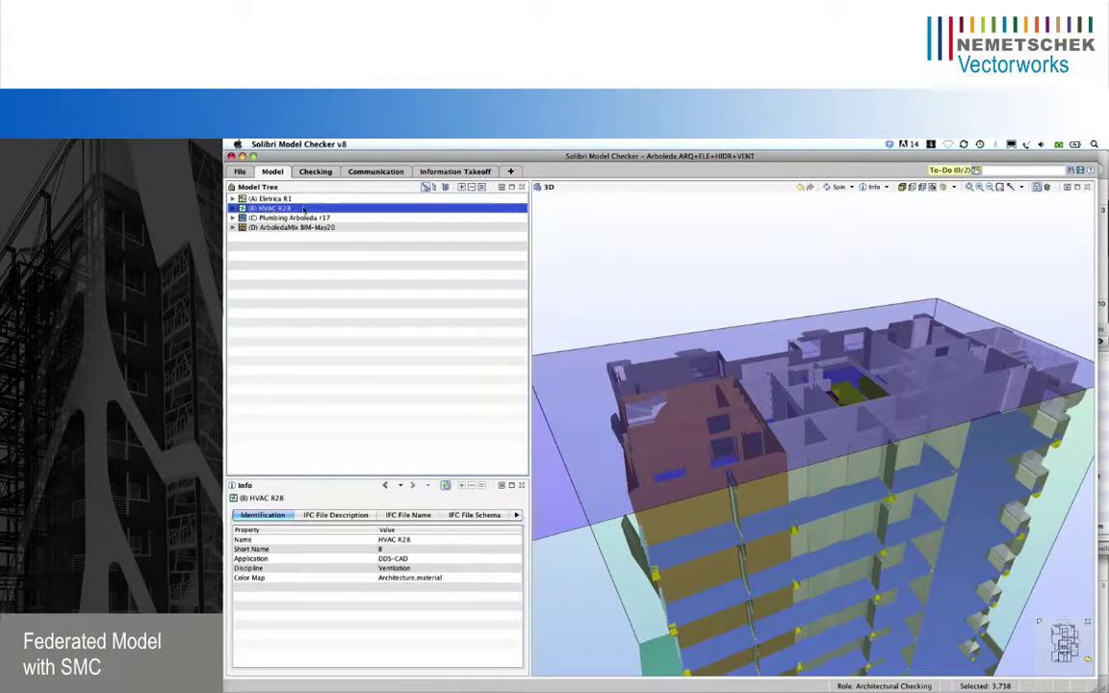
left_click(461, 189)
scroll(895, 433, "up", 3)
left_click_drag(862, 393, 797, 524)
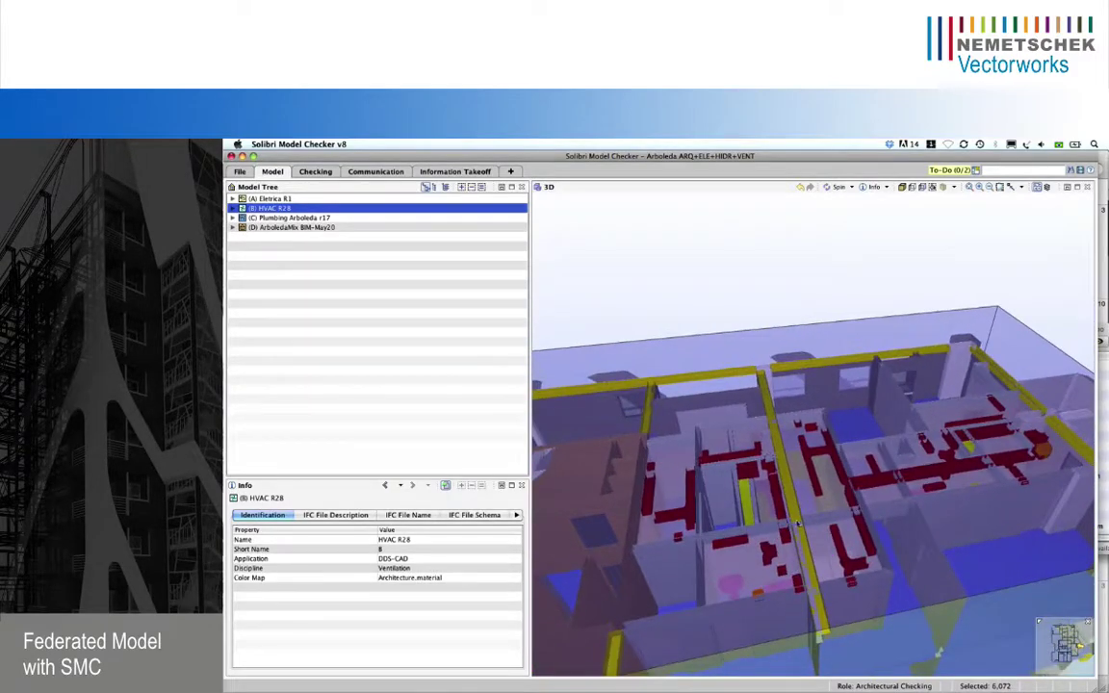
- Add the Plumbing Arboleda r17 model to the sectioned 3D view and look at the pipes on the exposed floor
left_click(282, 217)
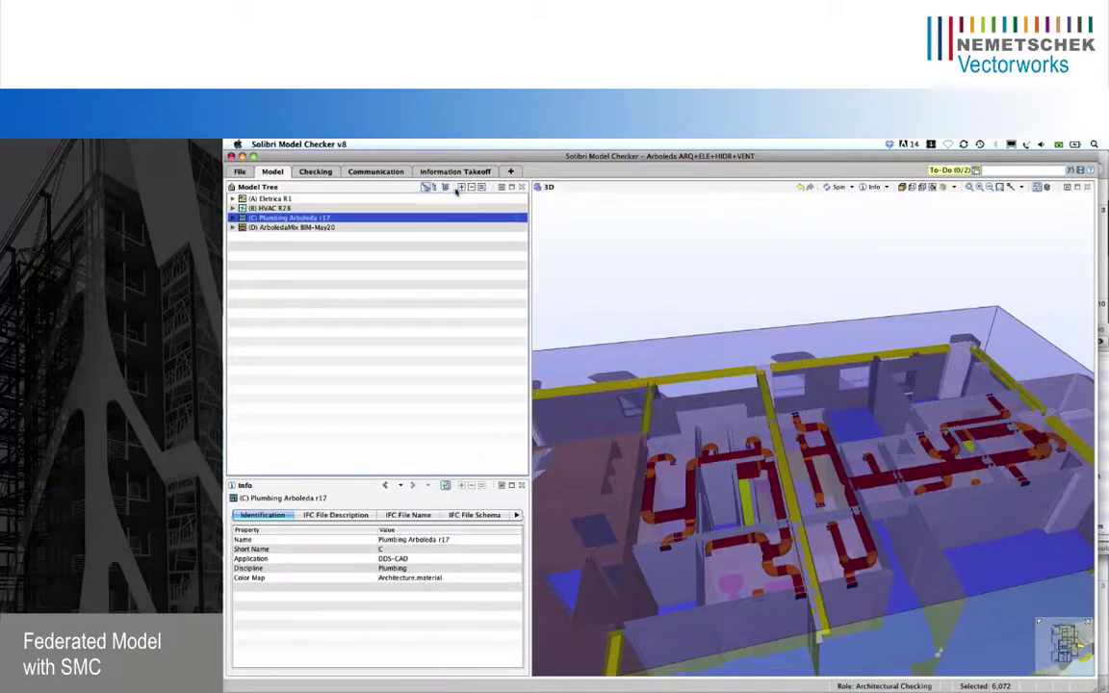
left_click_drag(785, 551, 627, 570)
scroll(765, 526, "up", 4)
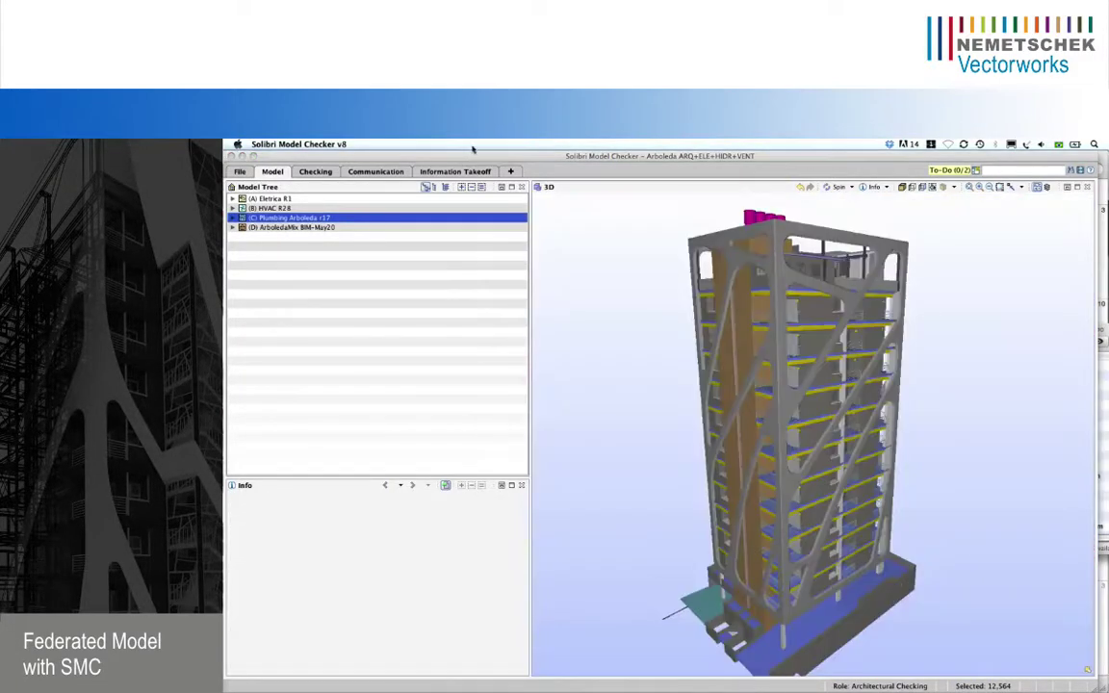
- Add the BIM Validation - Architectural, General Space Check and Intersections Between Architectural Components rulesets for checking
left_click(316, 172)
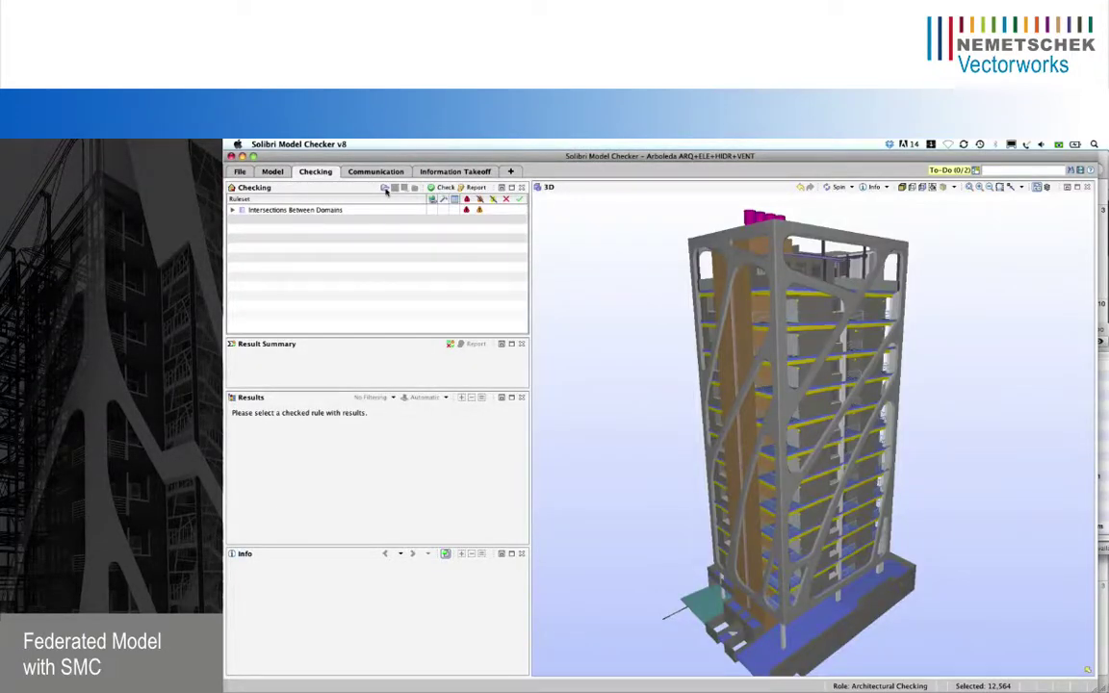
left_click(385, 188)
left_click_drag(560, 298, 443, 281)
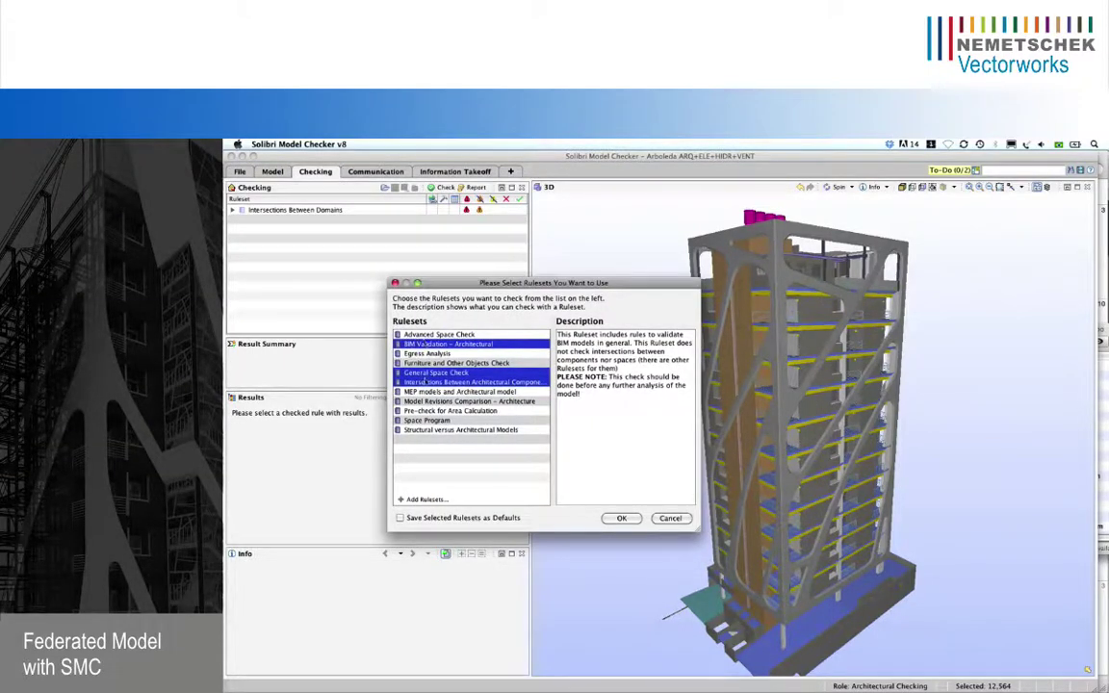
left_click(622, 519)
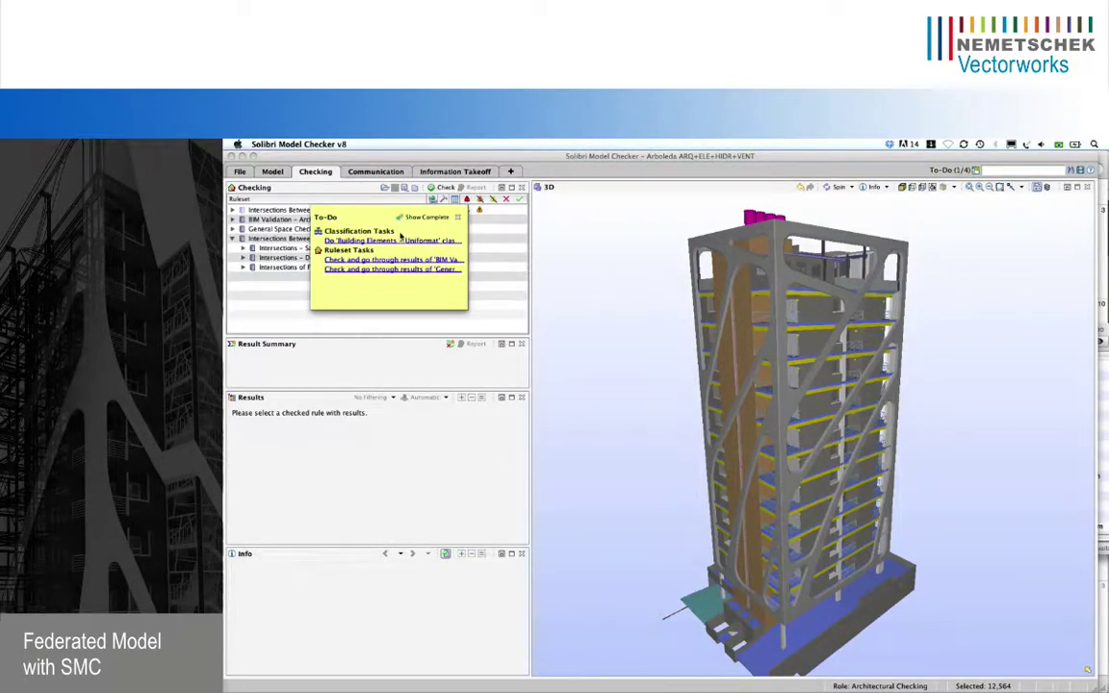
- Review the unclassified components of the Building Elements - Uniformat classification, then leave its settings without changes and close the To-Do list
left_click(392, 241)
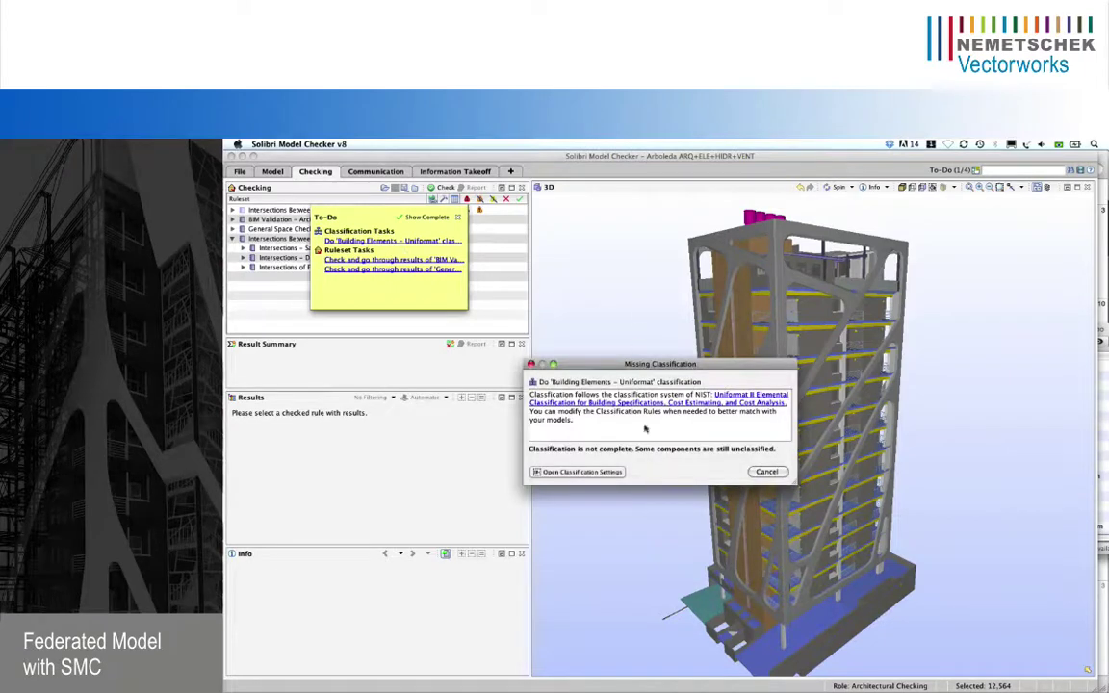
left_click(556, 472)
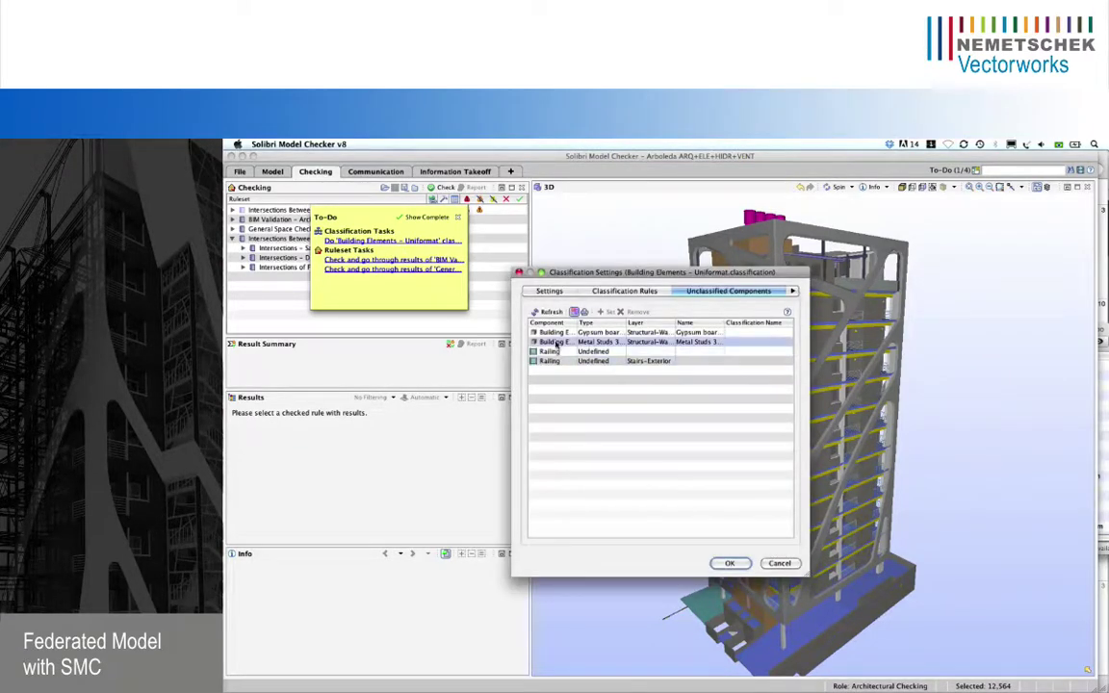
left_click(691, 343)
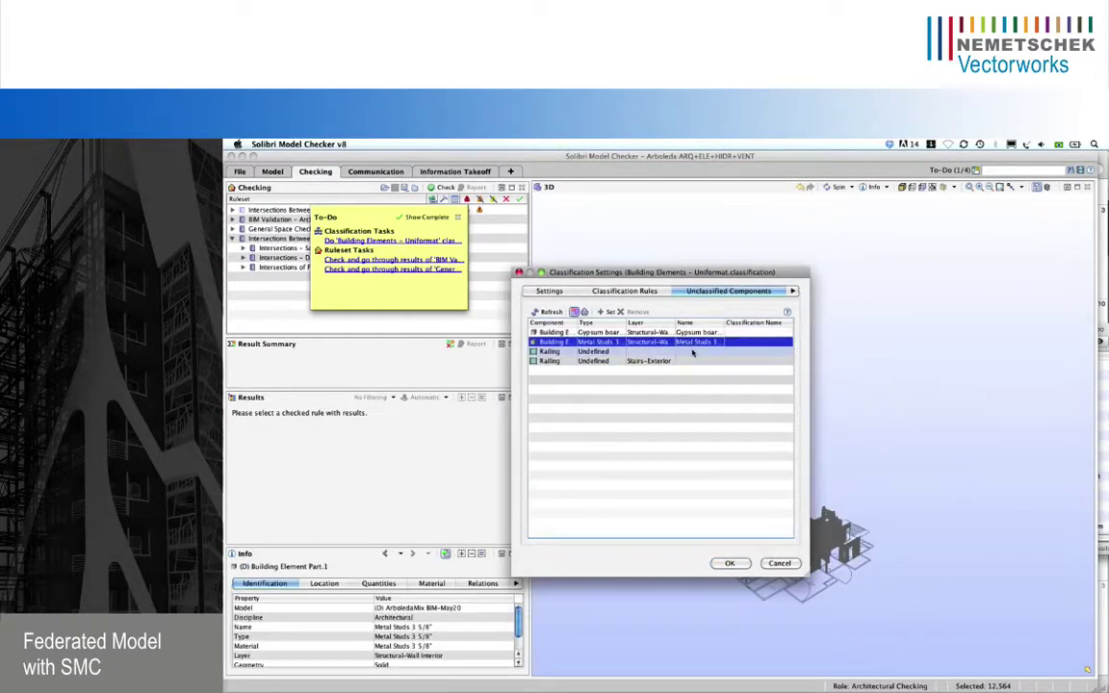
left_click(694, 352)
left_click(688, 361)
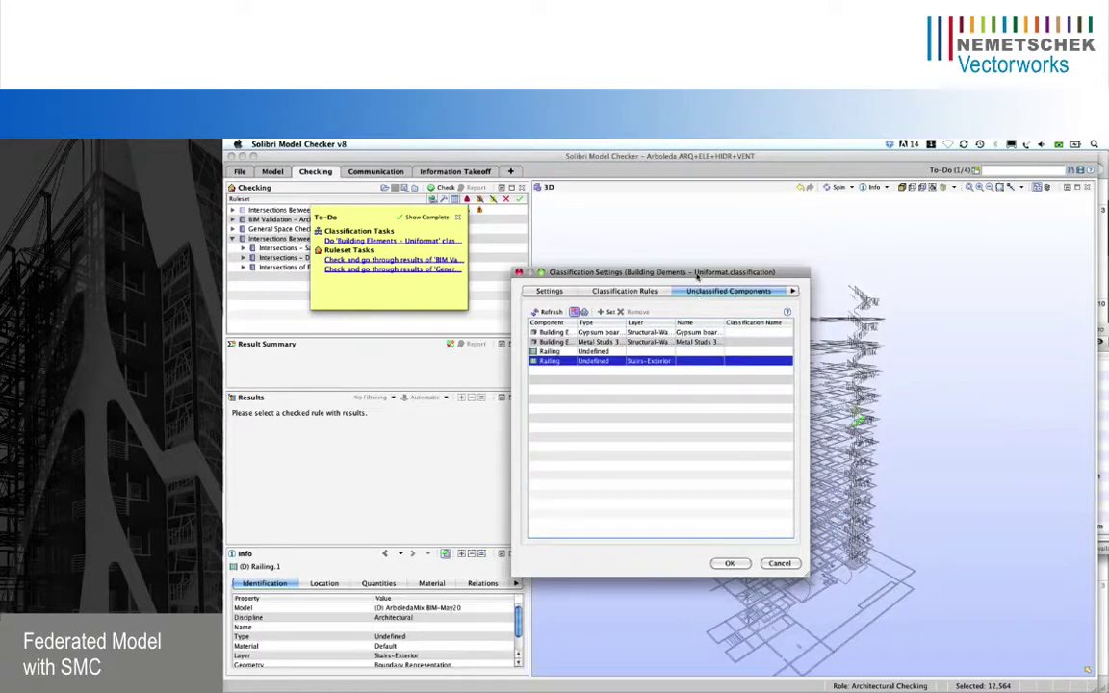
left_click_drag(696, 276, 554, 274)
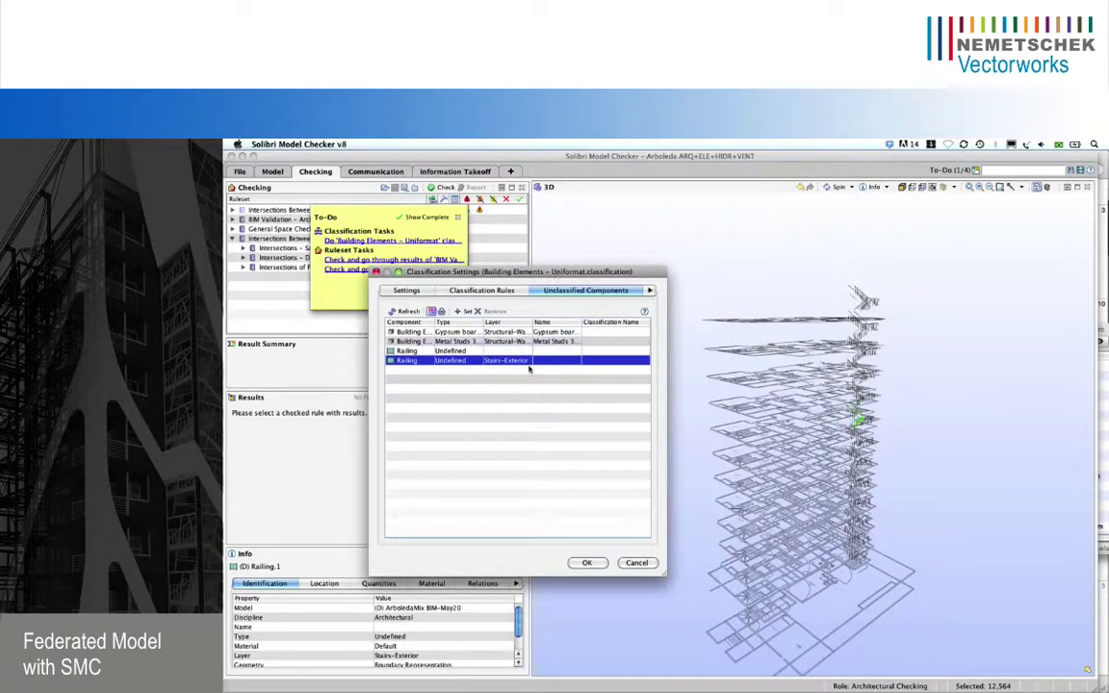
left_click(643, 563)
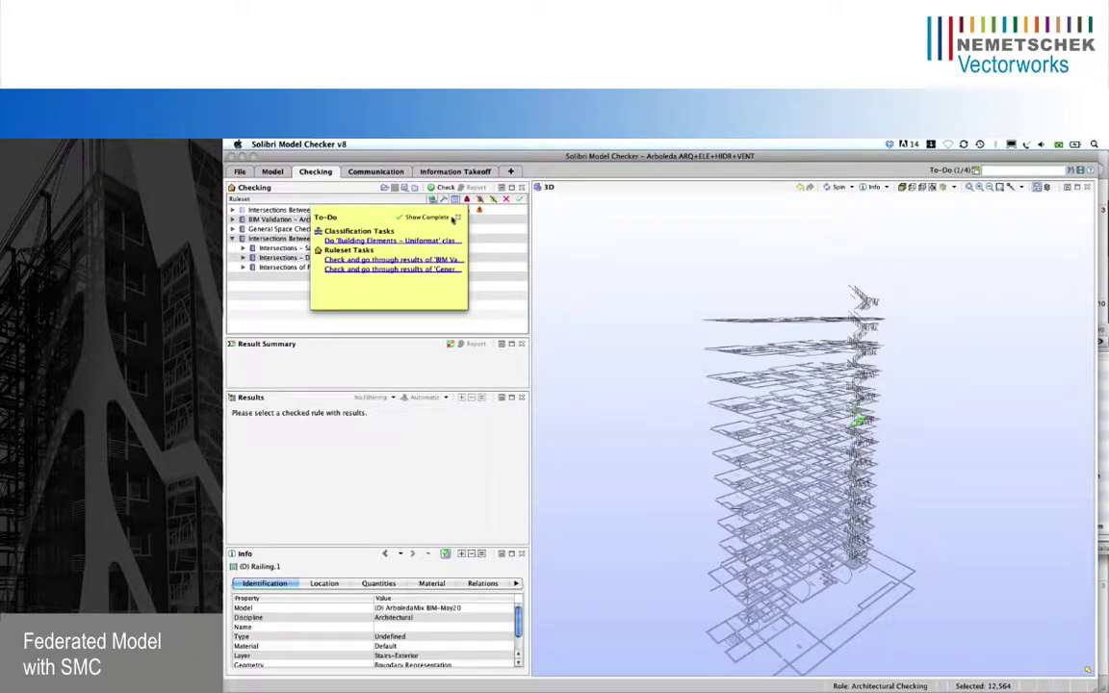
left_click(449, 218)
left_click(449, 220)
left_click(458, 218)
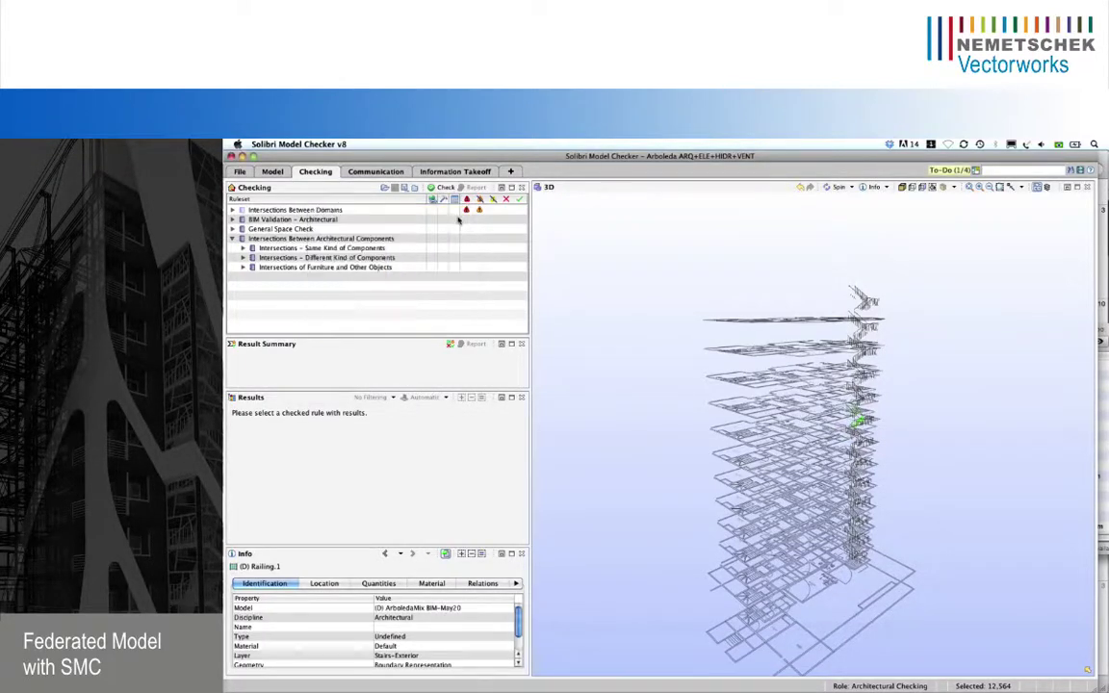
- Check the model against the three newly added rulesets, going ahead despite the incomplete classification task
left_click(291, 220)
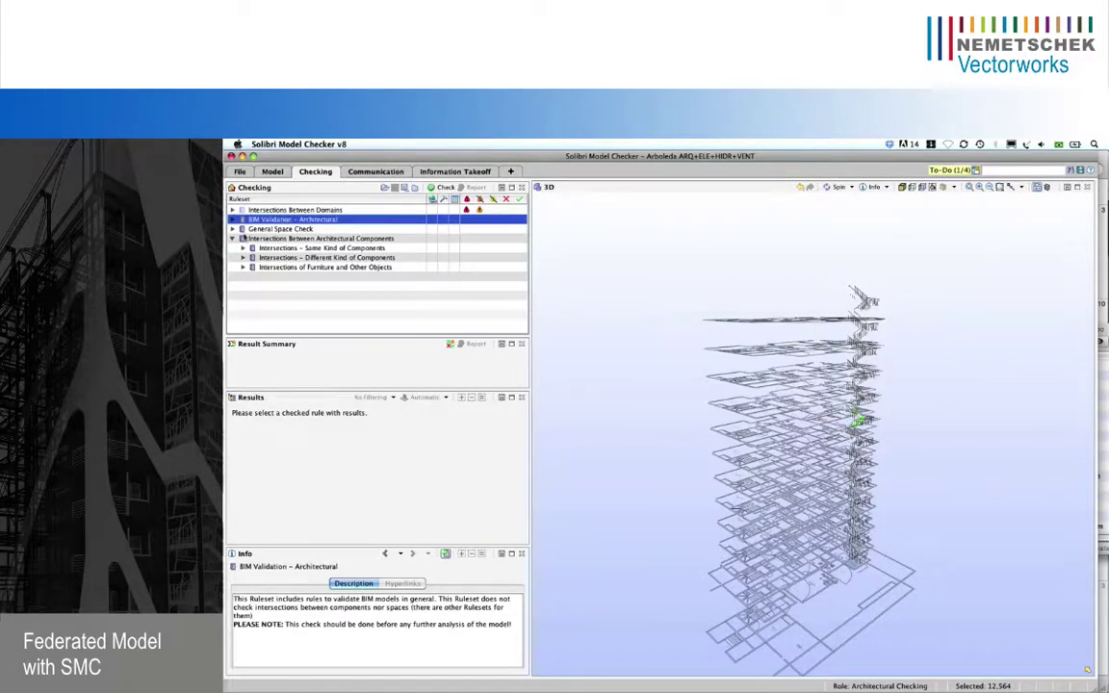
left_click(242, 240, "shift")
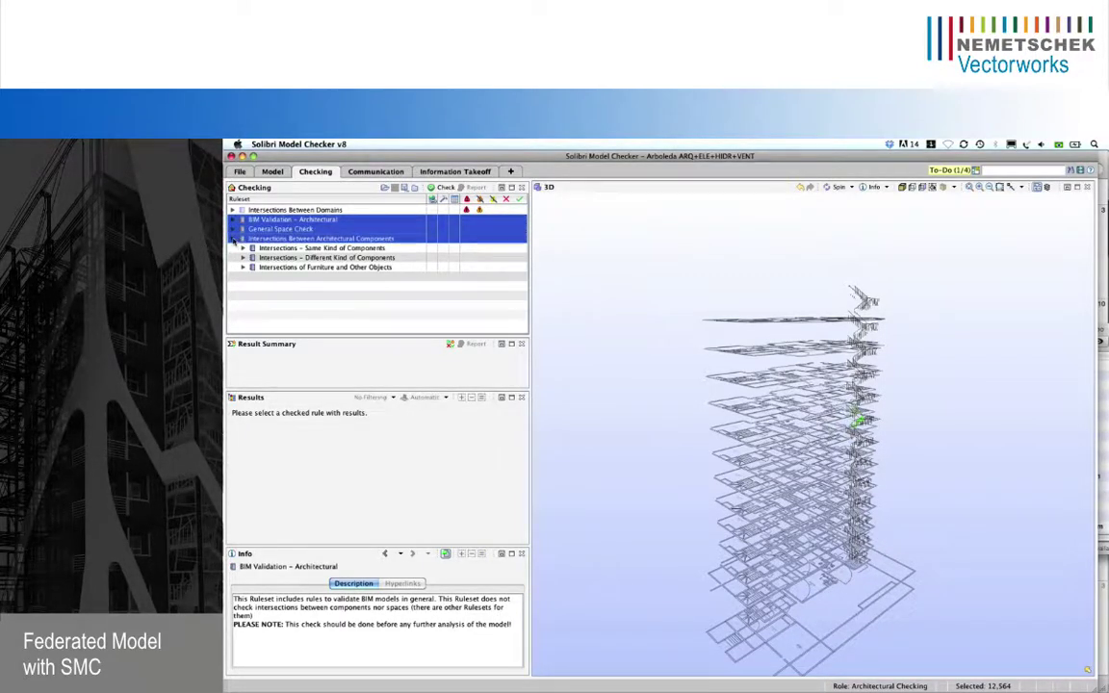
left_click(232, 238)
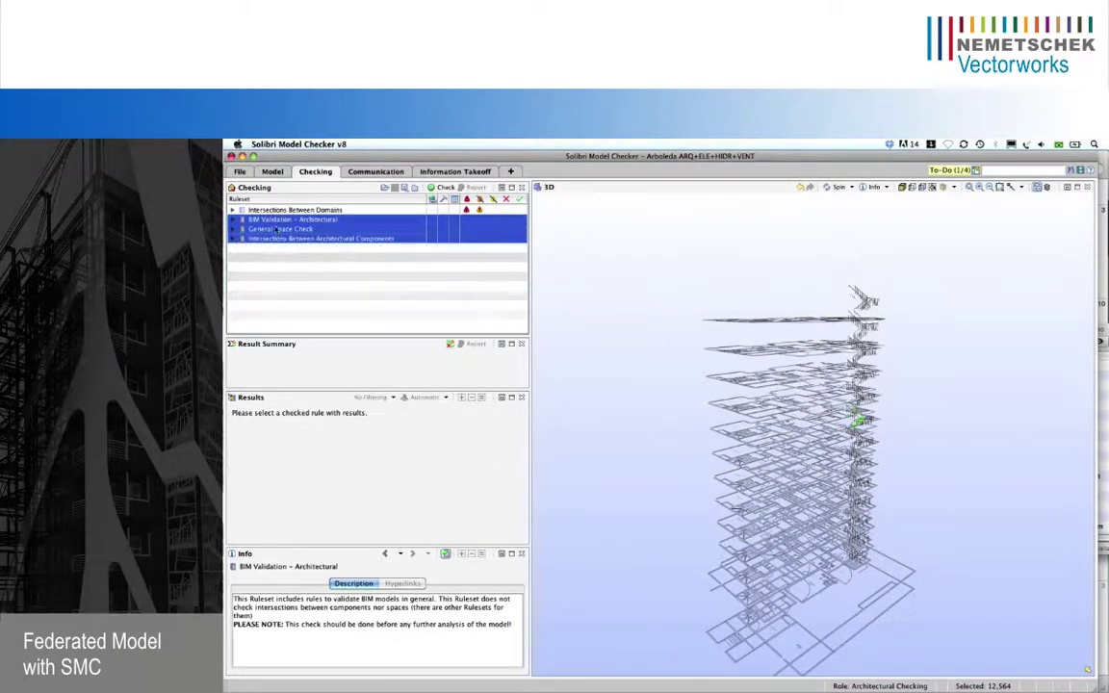
left_click(431, 188)
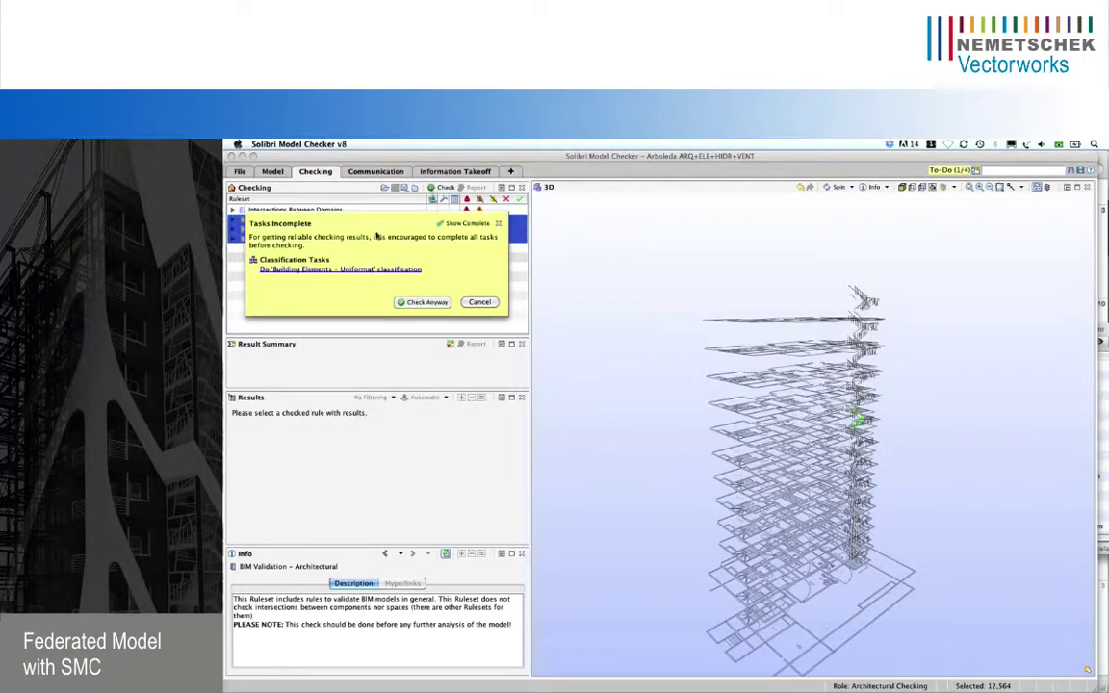
left_click(423, 303)
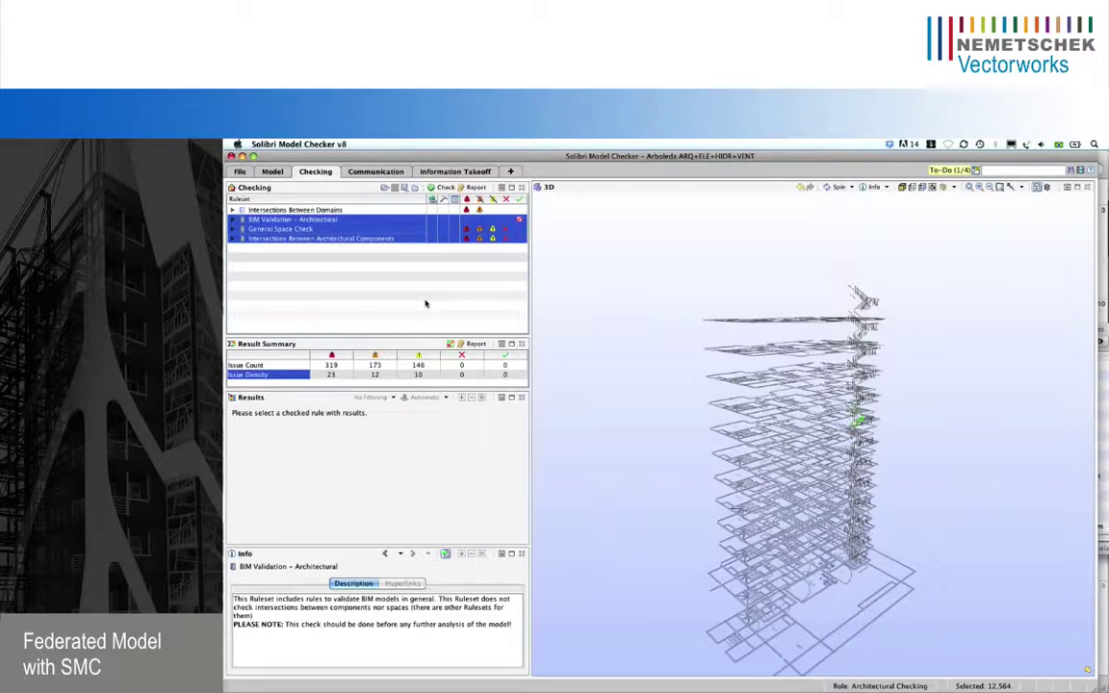
- Review the issue summaries of the three checked rulesets and look through the rule groups inside BIM Validation - Architectural
left_click(305, 220)
left_click(306, 230)
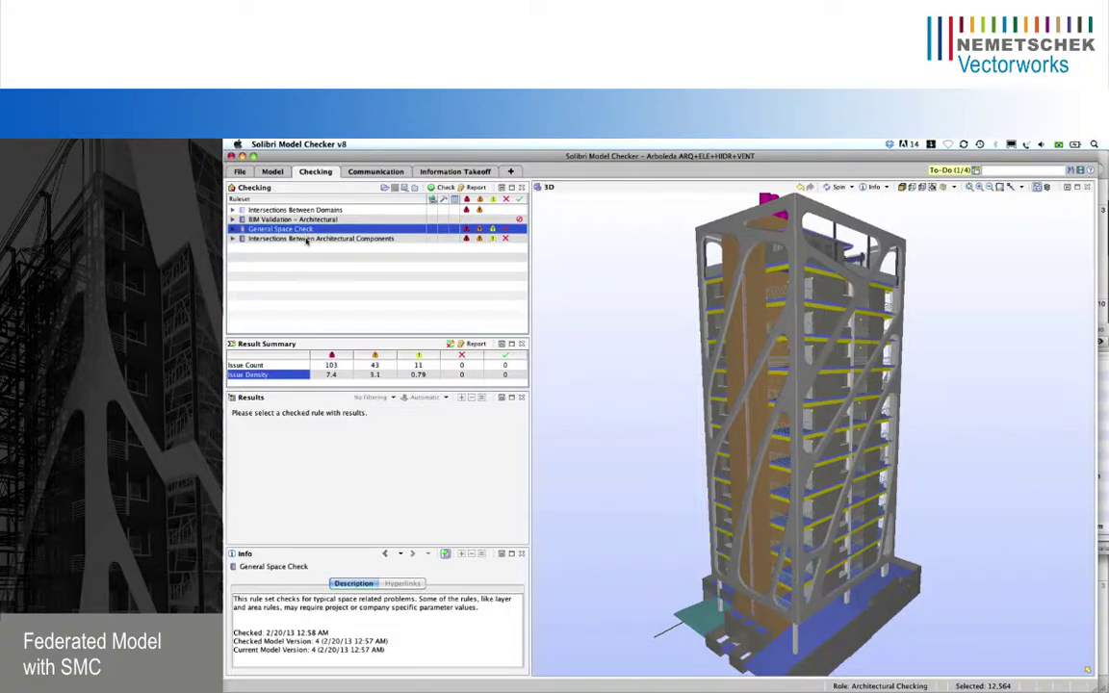
left_click(307, 238)
left_click(315, 221)
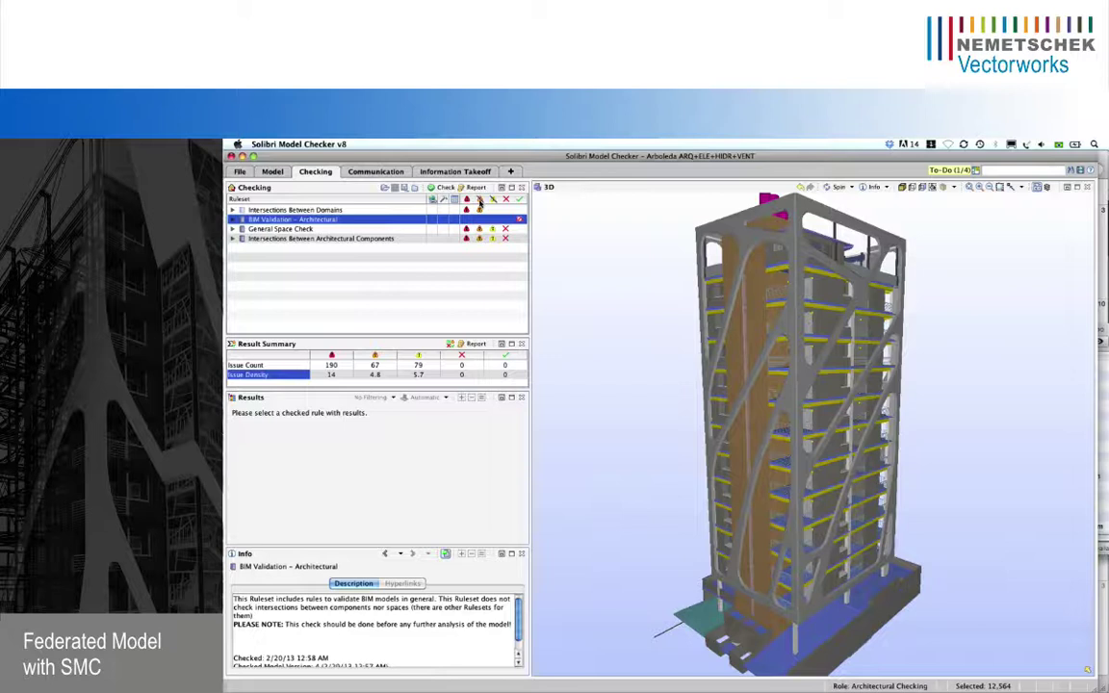
left_click(253, 231)
left_click(250, 221)
left_click(233, 220)
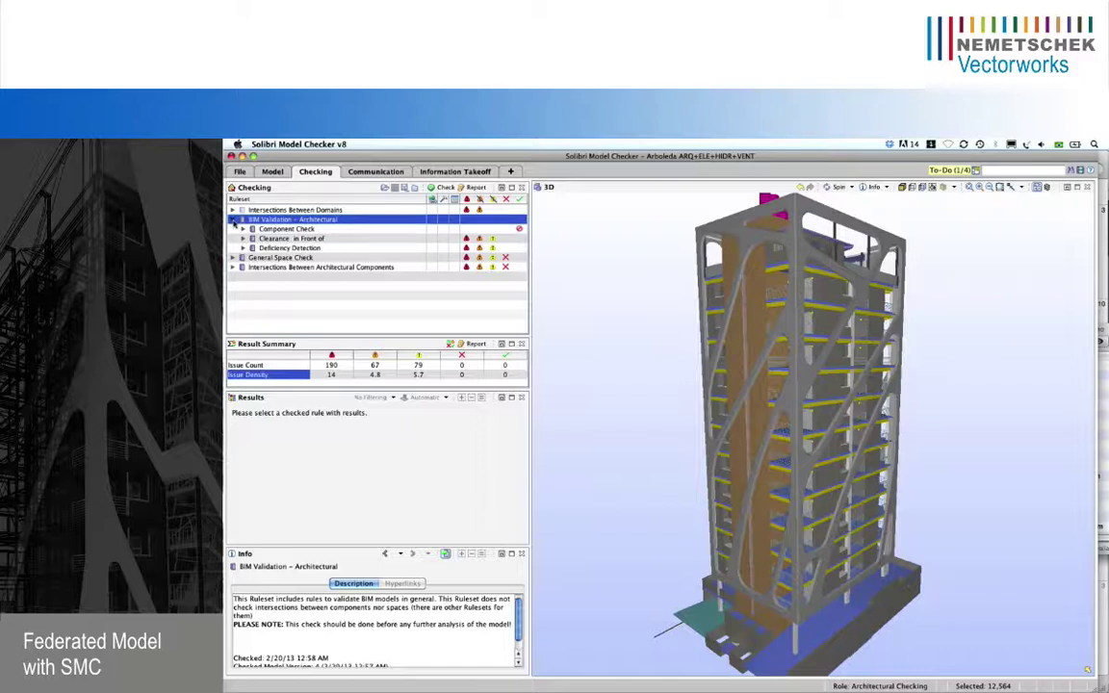
left_click(233, 219)
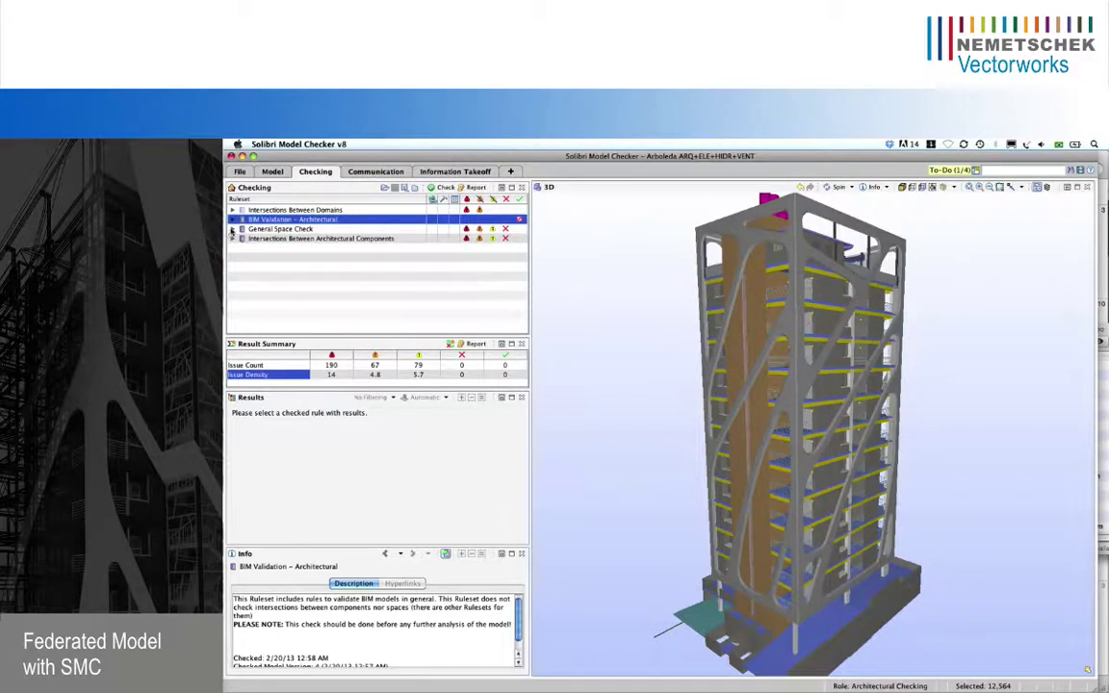
- Show the Space Intersections issue between the two basement storage spaces from the General Space Check ruleset in 3D
left_click(232, 229)
left_click(243, 239)
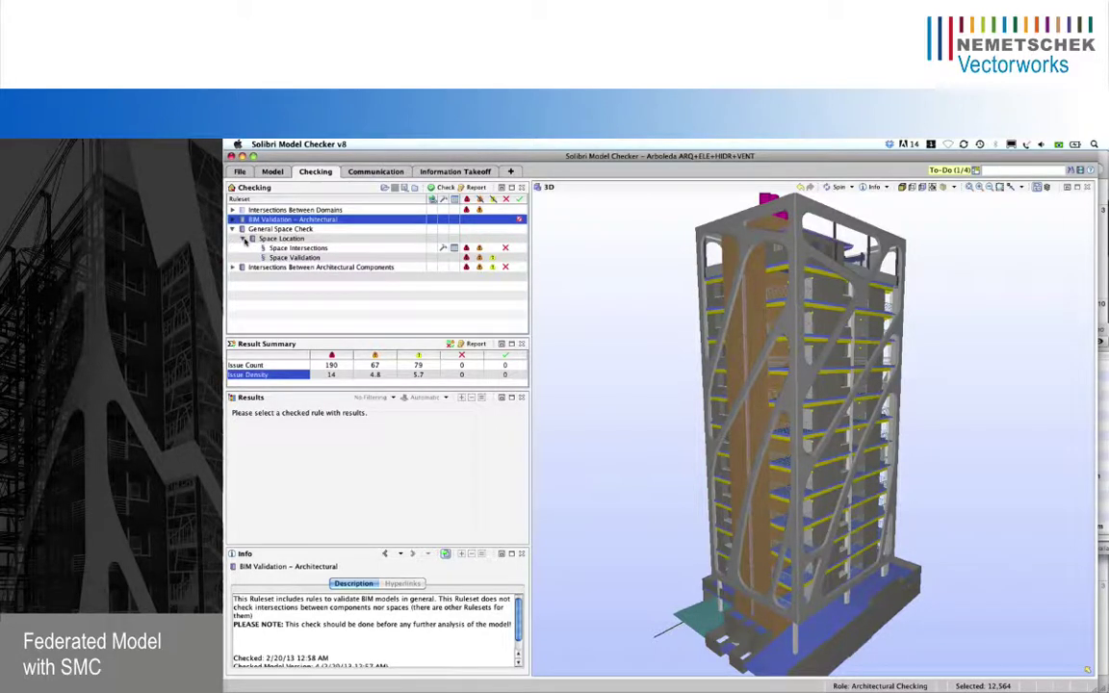
left_click(298, 249)
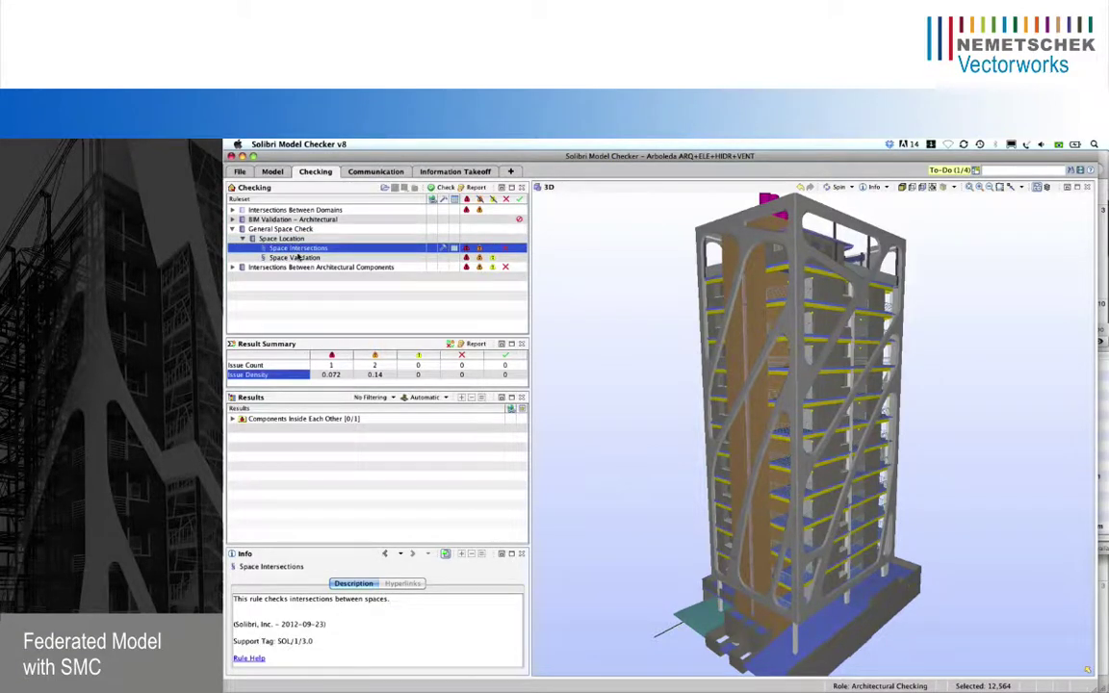
left_click(232, 420)
left_click(242, 428)
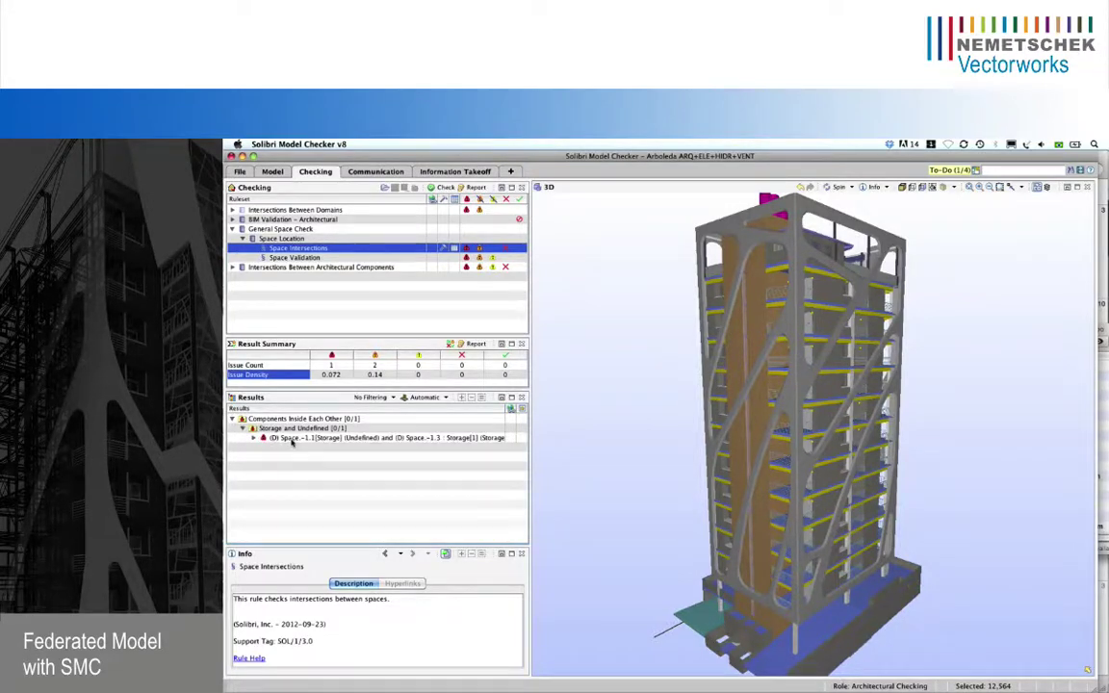
left_click(292, 438)
double_click(292, 442)
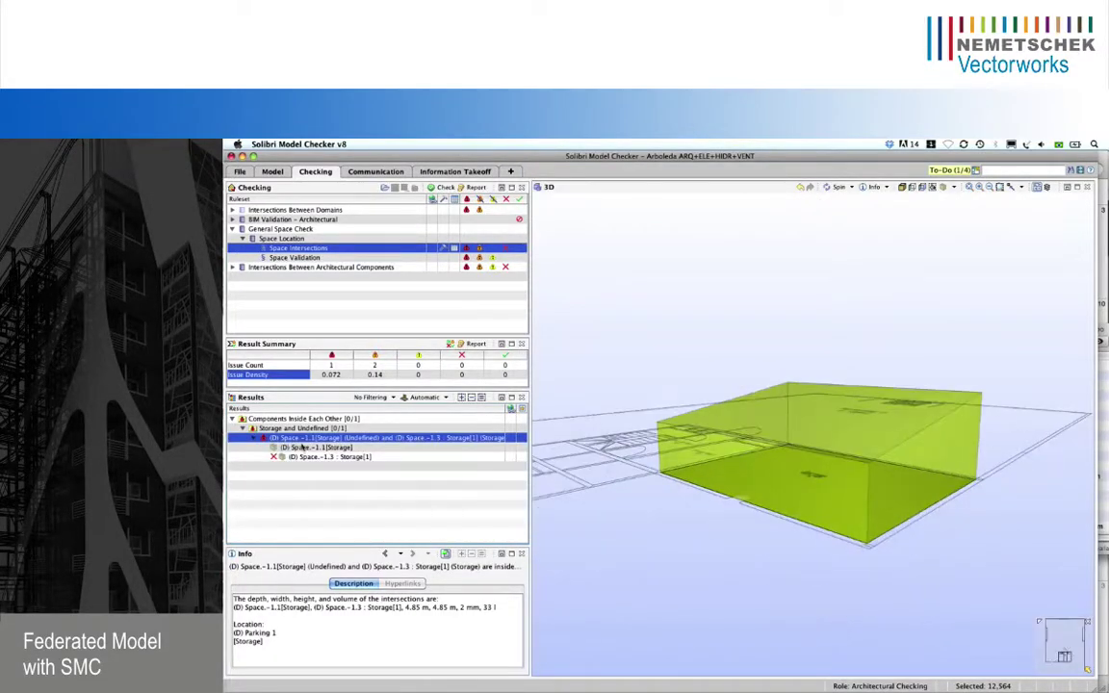
- Highlight Space.-1.3 and Space.-1.1 of the storage issue in turn, then view the Space Validation results and collapse Space Location
left_click(281, 458)
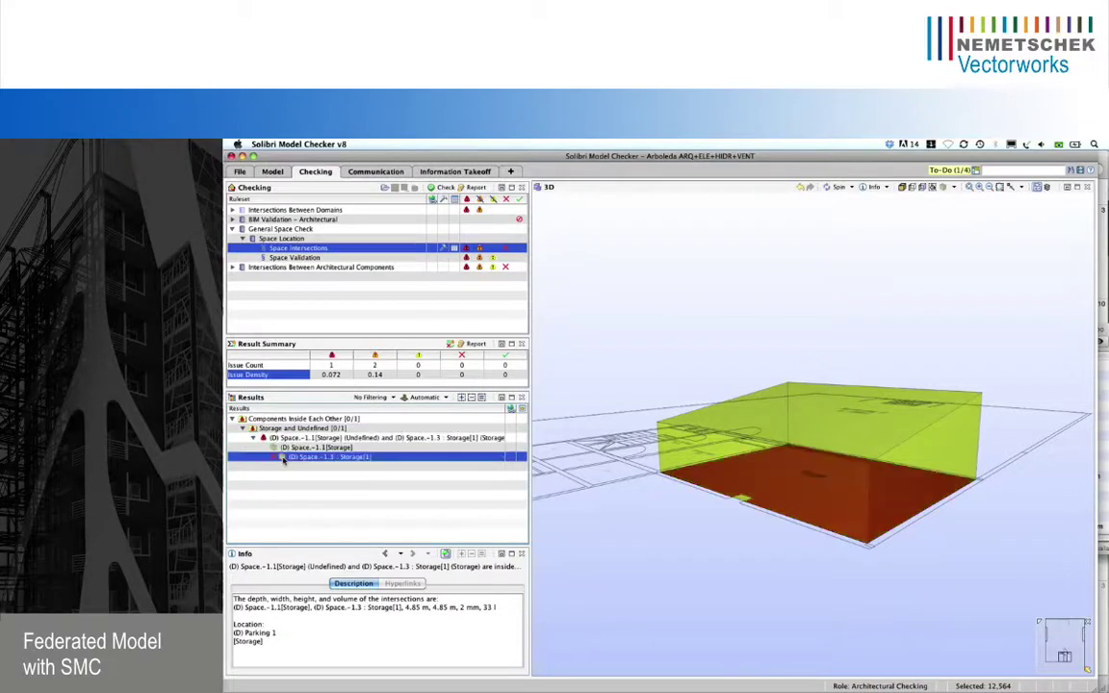
left_click(283, 449)
key("Down")
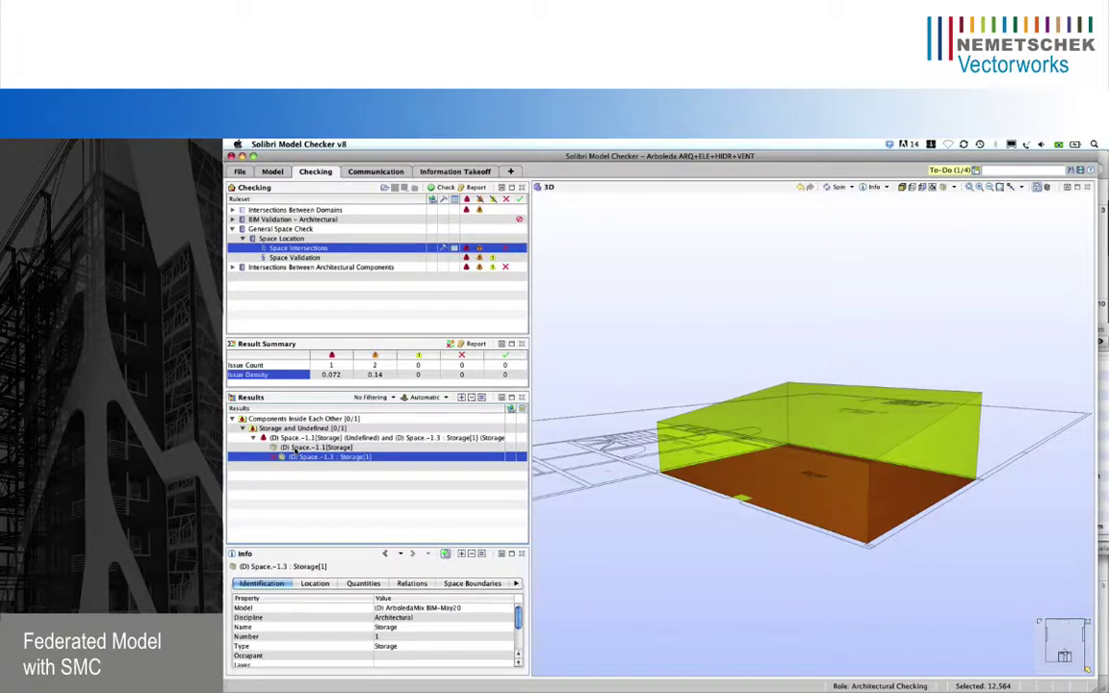
key("Up")
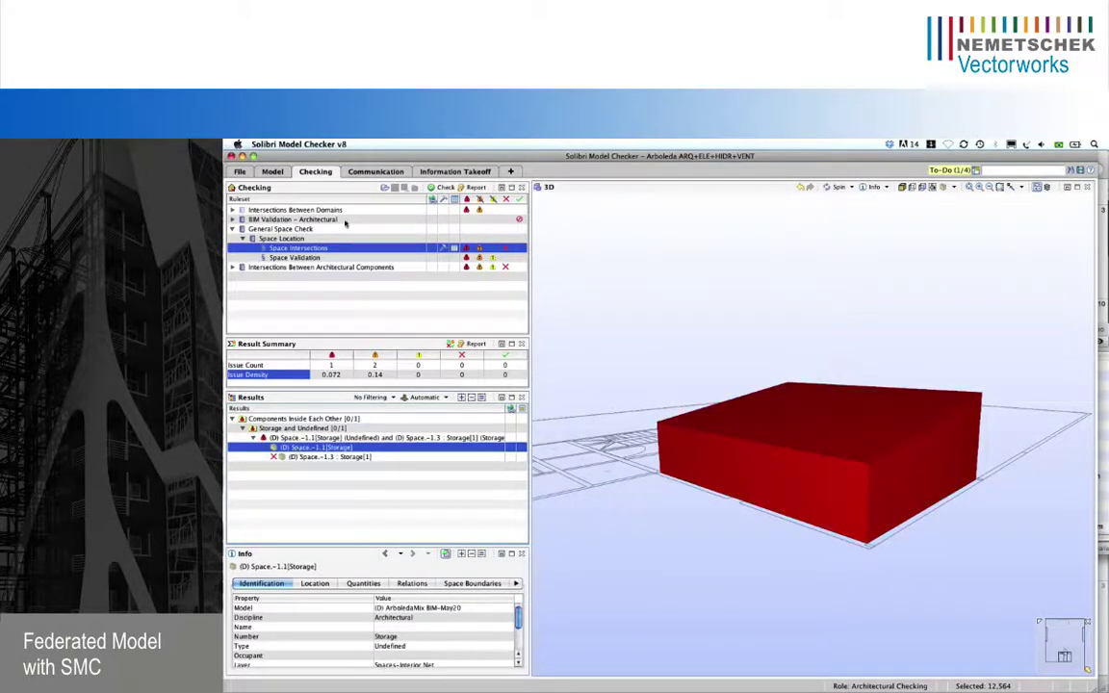
left_click(291, 258)
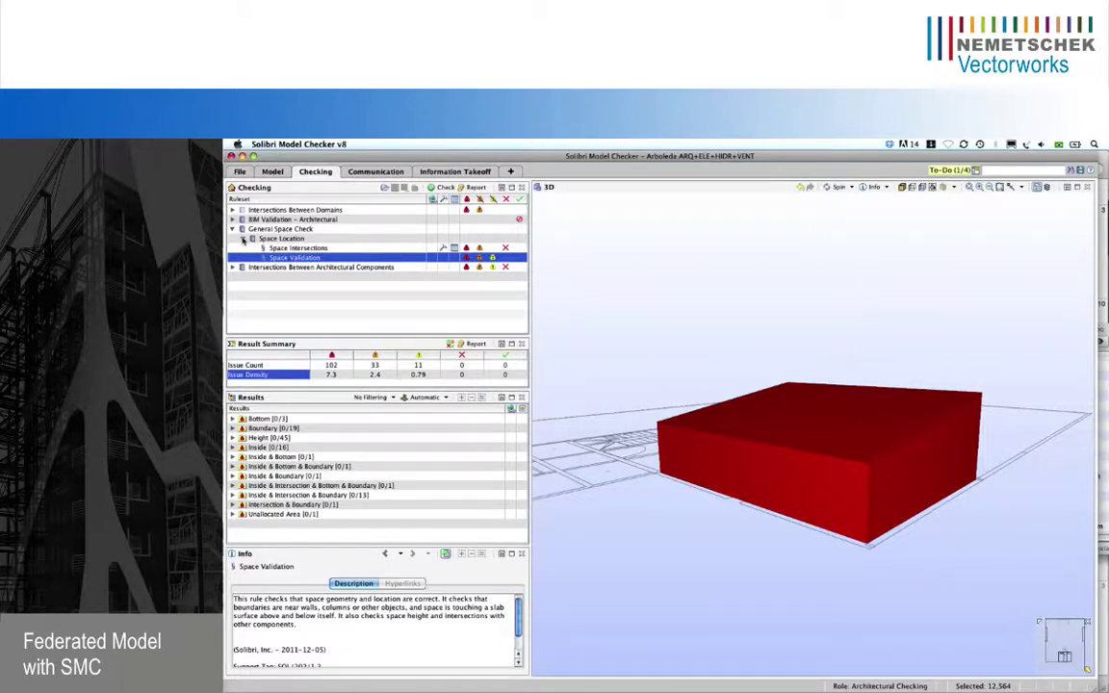
left_click(242, 239)
- Open the Column Intersections results of Intersections Between Architectural Components down to the individual C-1 and default beam-column issues
left_click(240, 248)
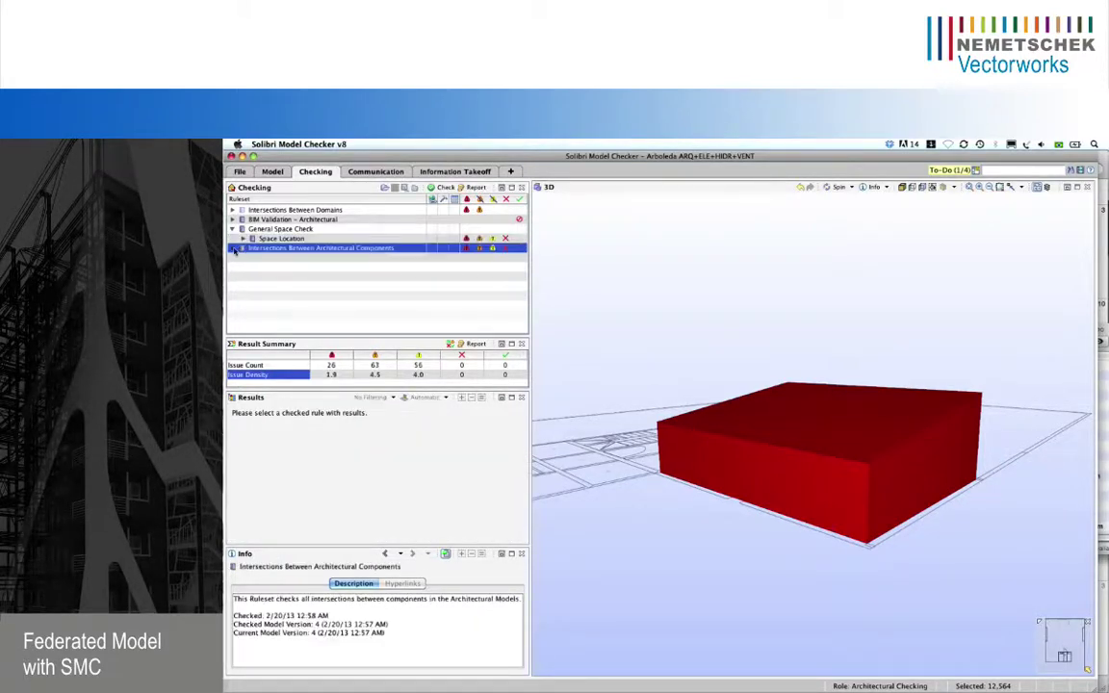
left_click(234, 249)
left_click(246, 258)
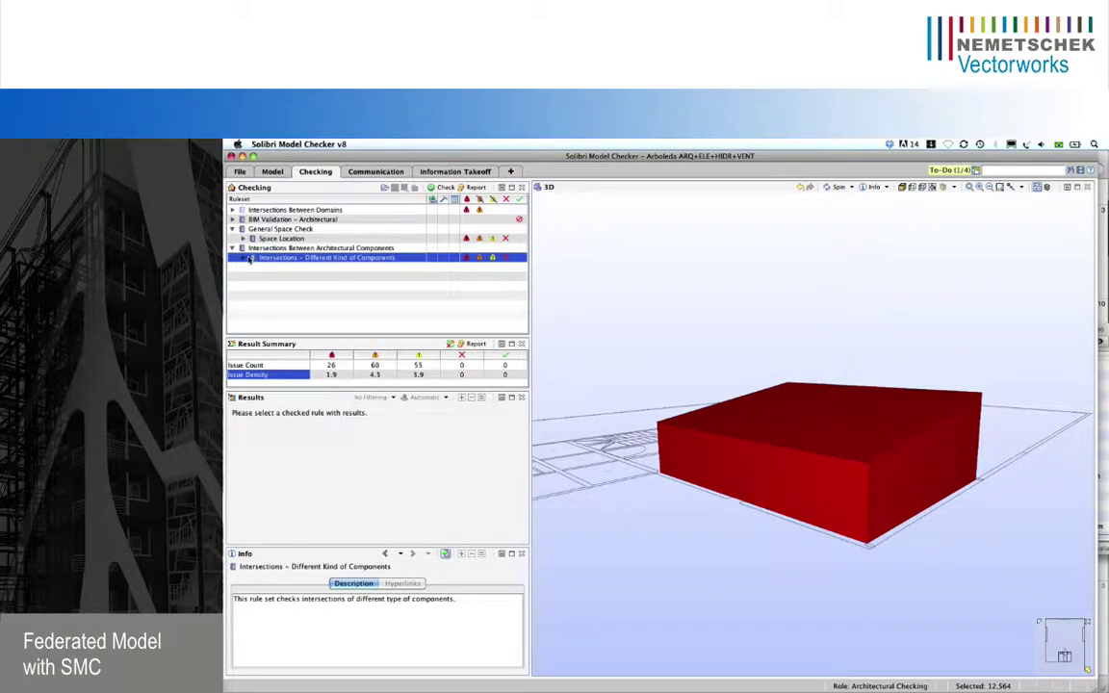
left_click(296, 267)
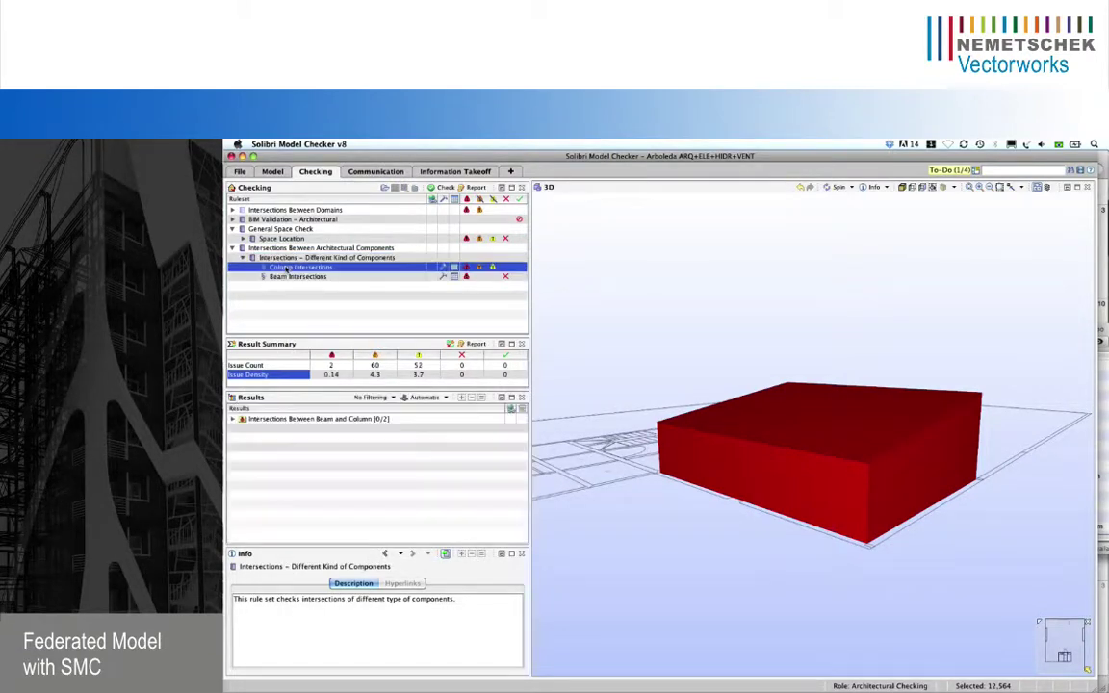
double_click(247, 417)
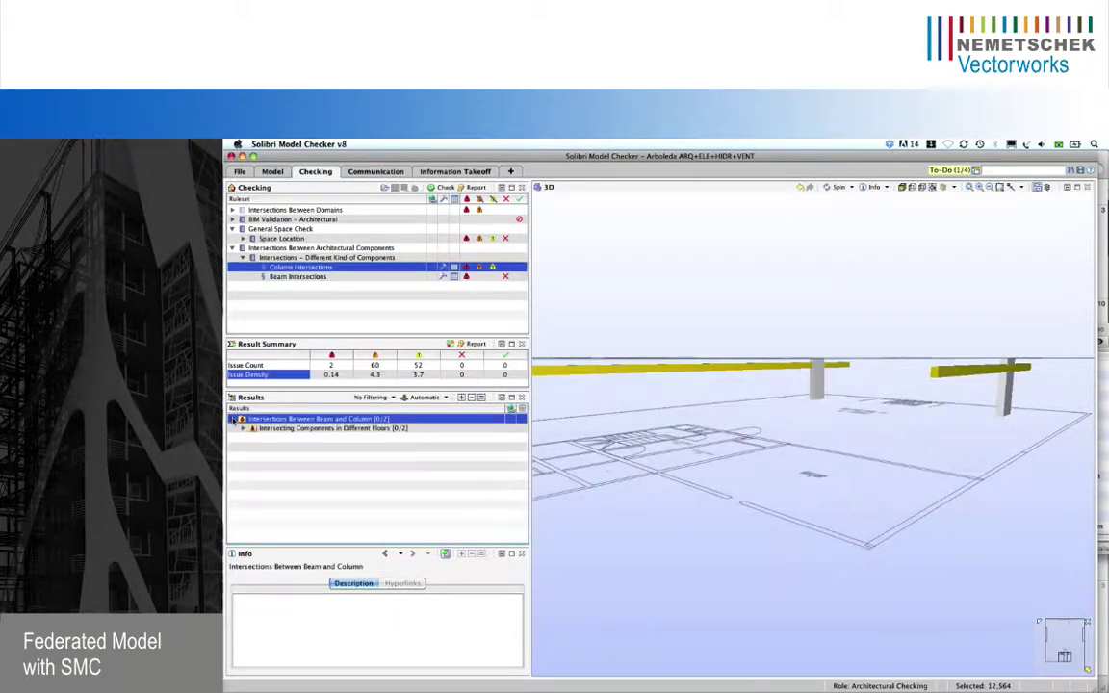
double_click(257, 429)
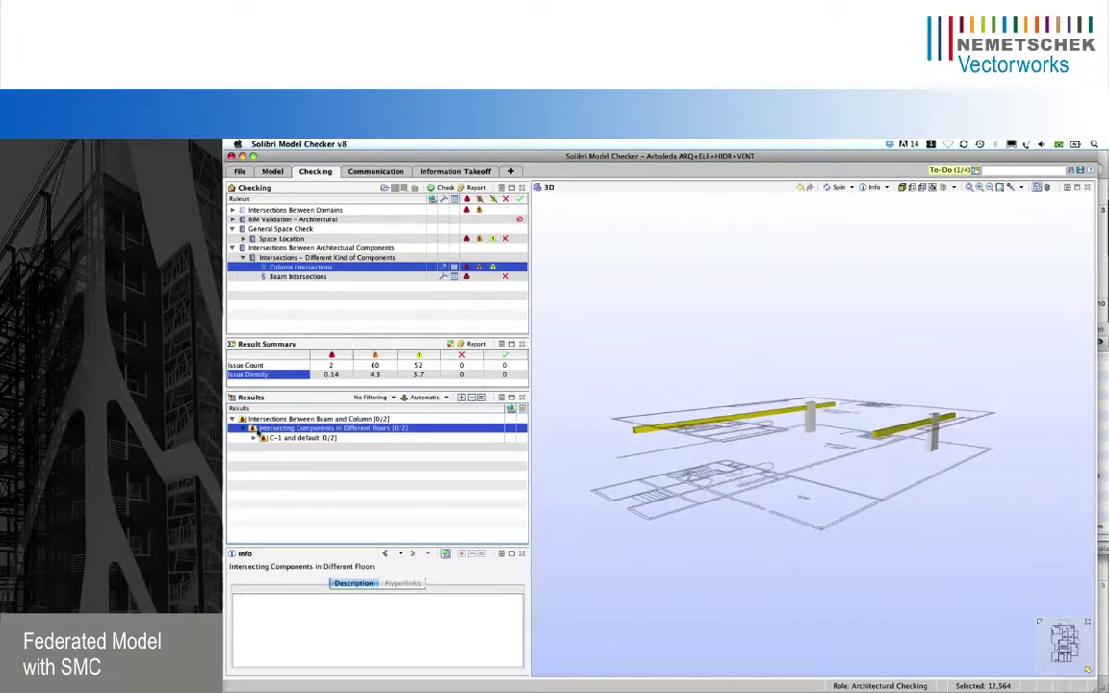
left_click(267, 449)
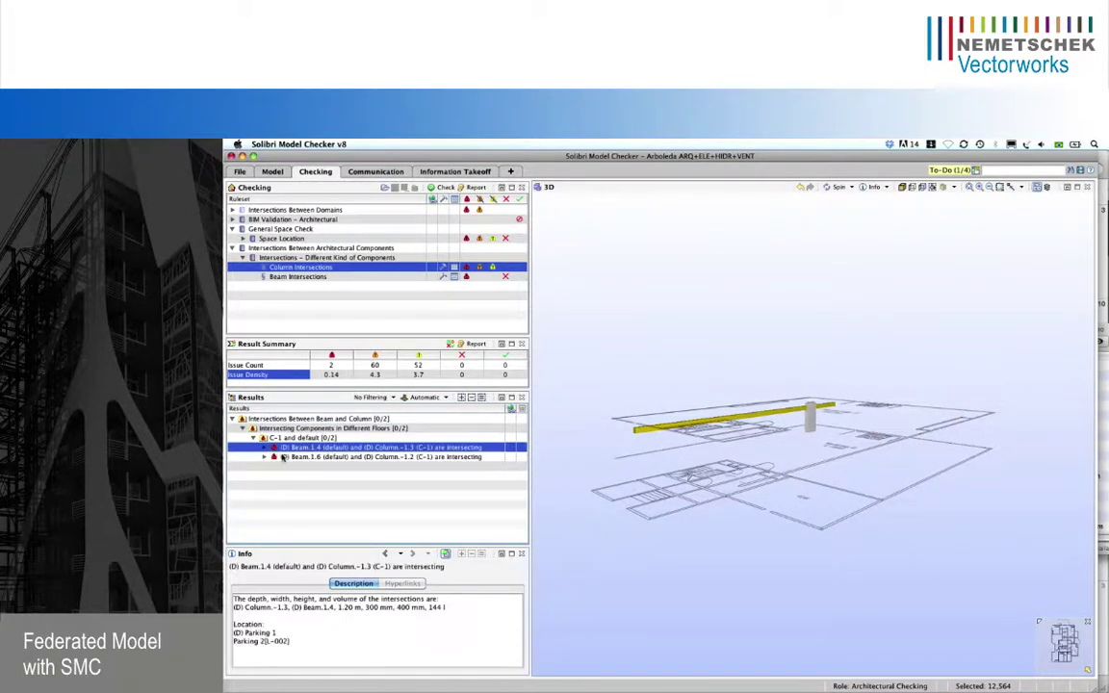
- Zoom to the issue between Beam.1.6 and Column.-1.2 and inspect both components
double_click(283, 458)
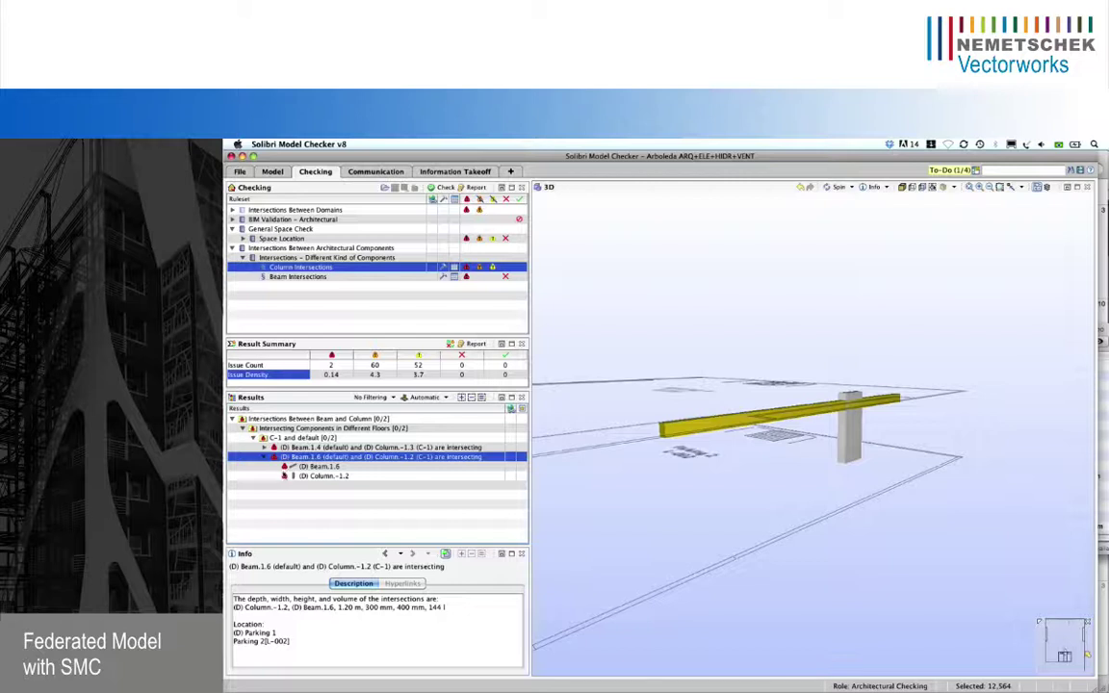
left_click(290, 476)
left_click(307, 467)
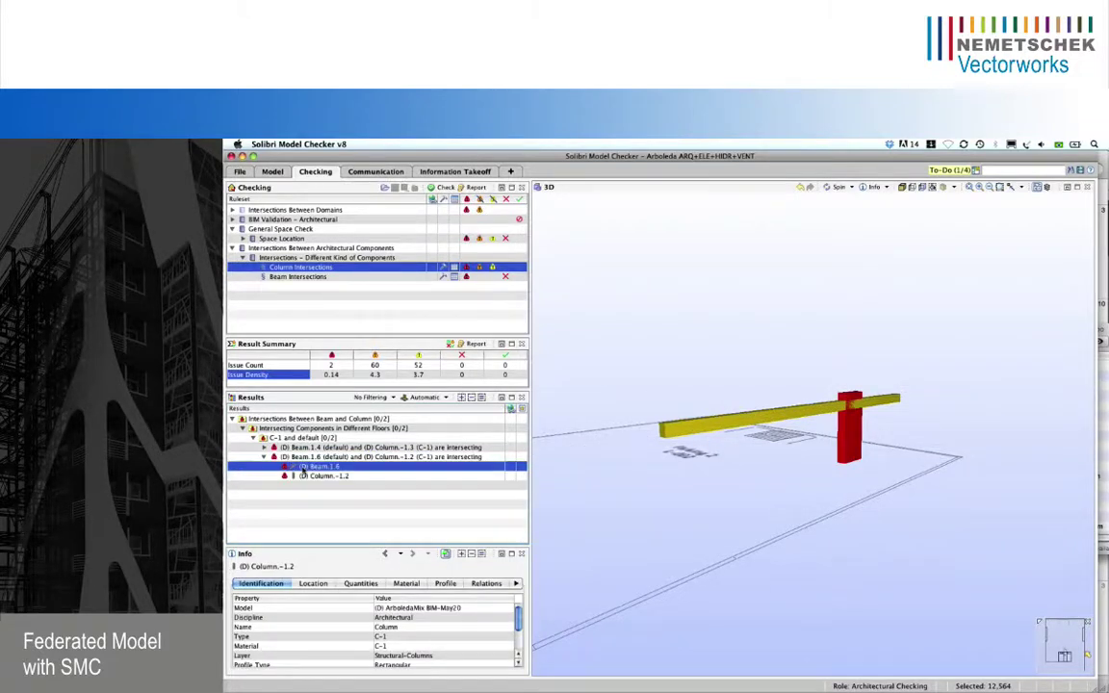
left_click(306, 475)
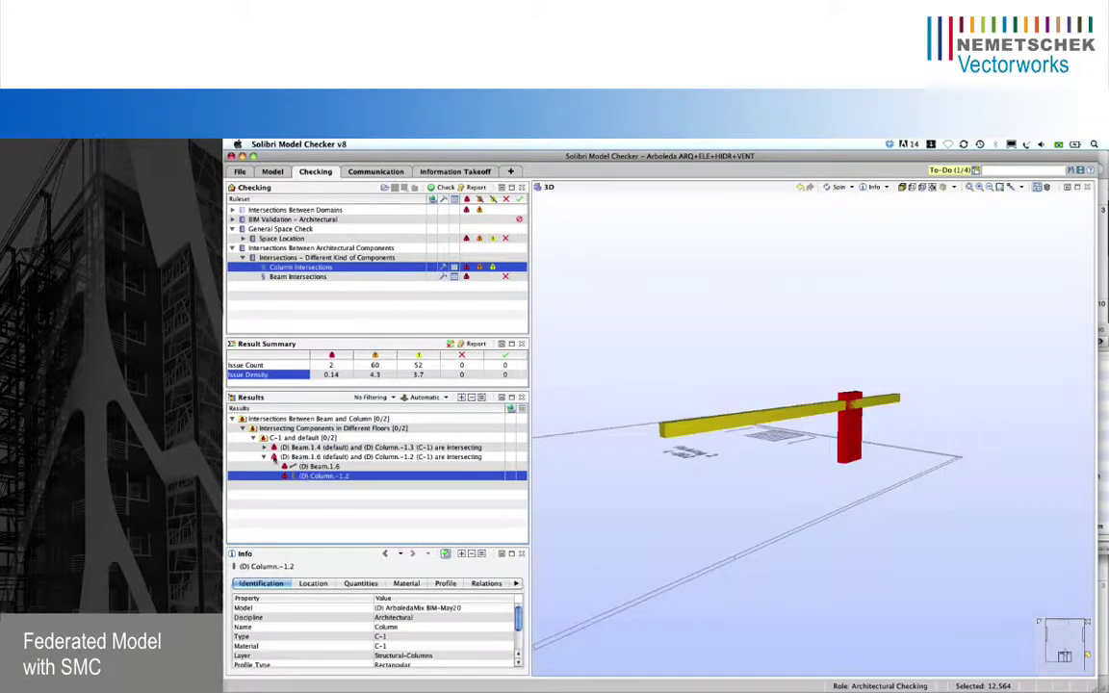
- Inspect Beam.1.4 and Column.-1.3 of the other beam-column issue, then collapse the Column Intersections results
left_click(265, 457)
left_click(264, 448)
left_click(313, 457)
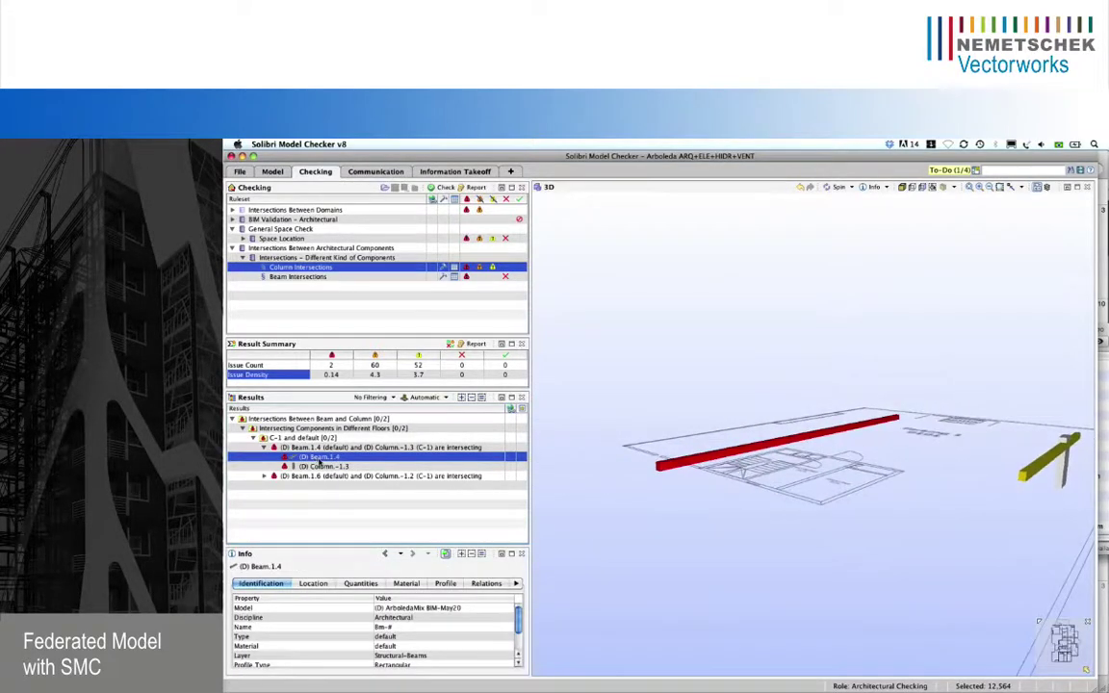
left_click(327, 466)
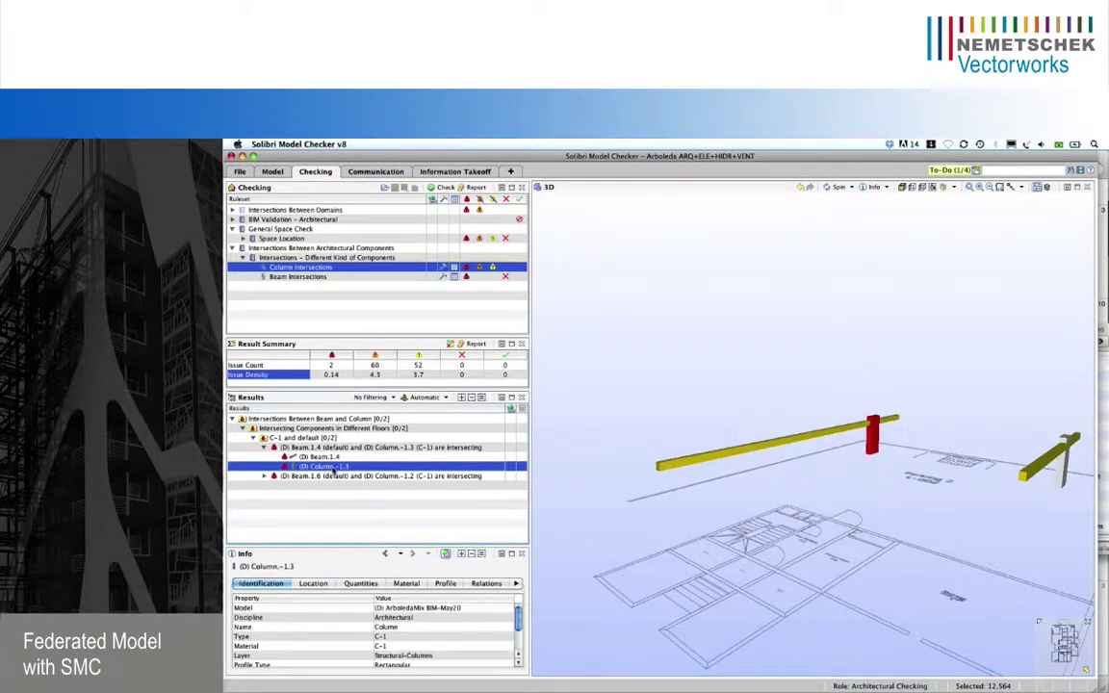
left_click(262, 448)
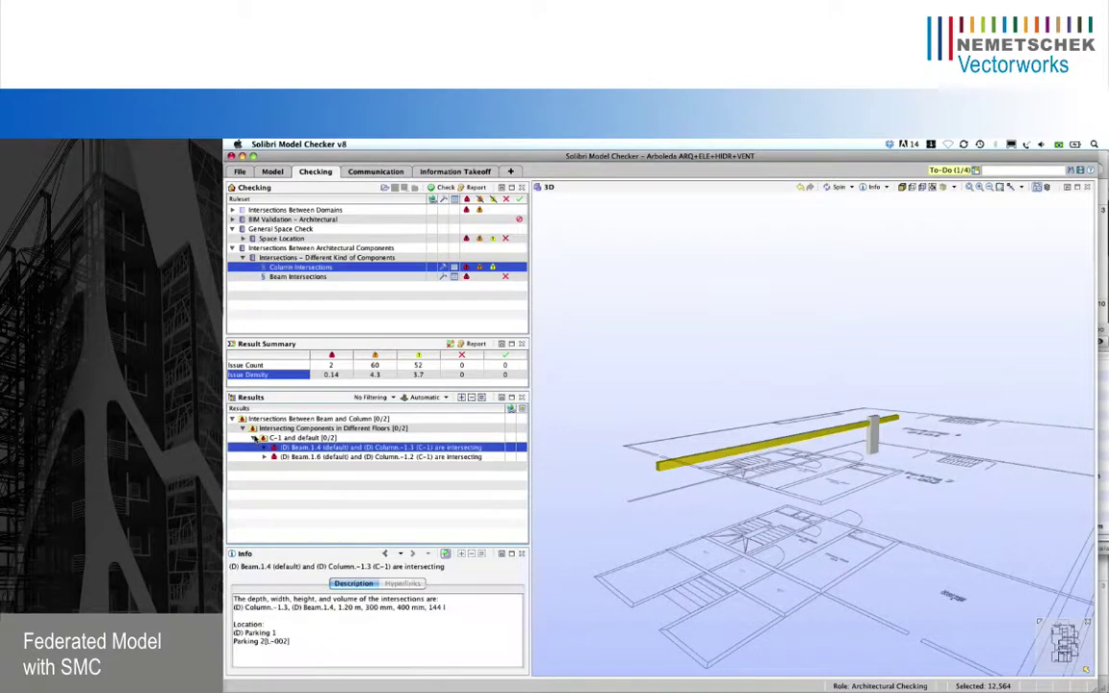
left_click(253, 438)
left_click(258, 428)
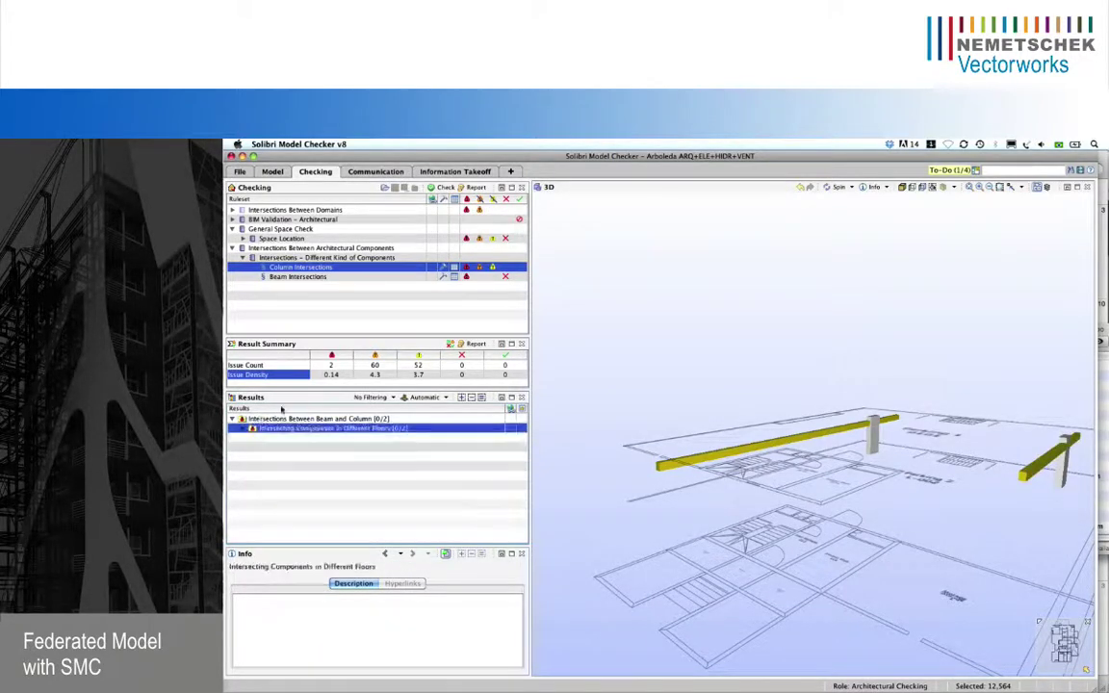
- Open the Beam Intersections results and show the issue between Beam.13.2 and Slab.13.6 in 3D
left_click(299, 278)
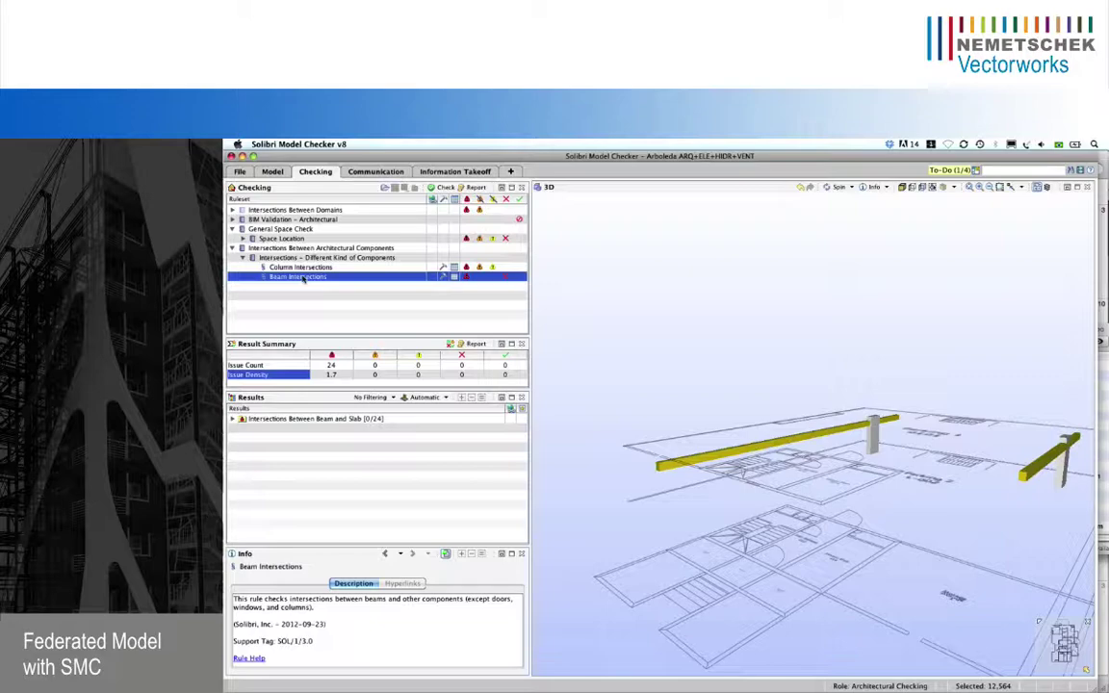
left_click(281, 421)
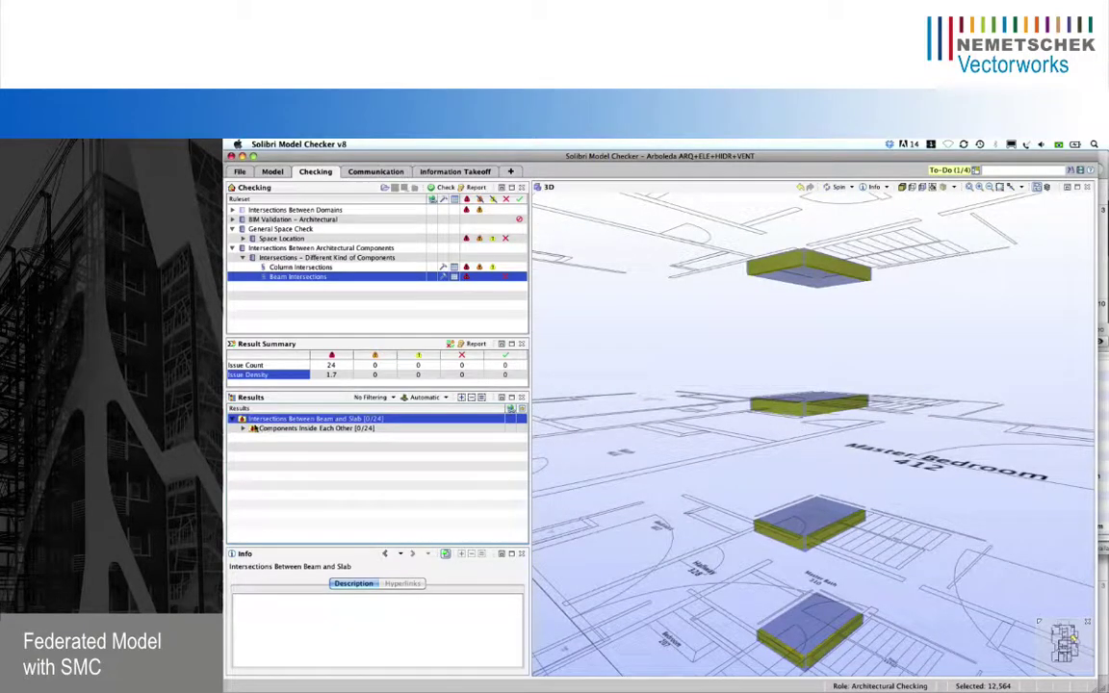
left_click(243, 428)
left_click(253, 457)
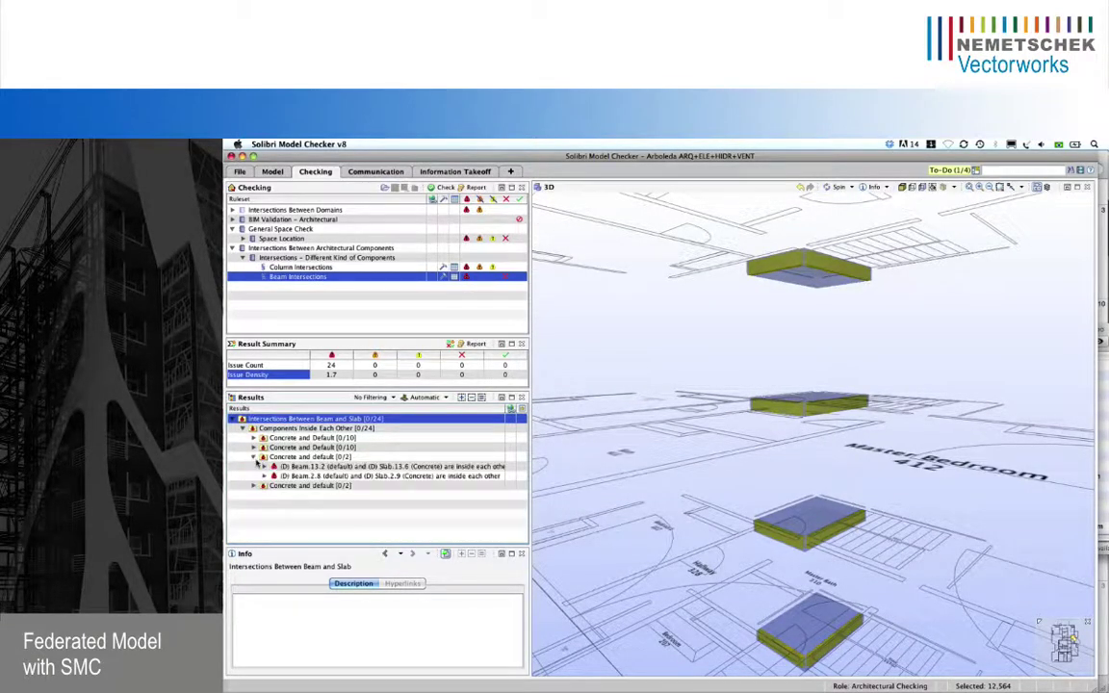
double_click(300, 467)
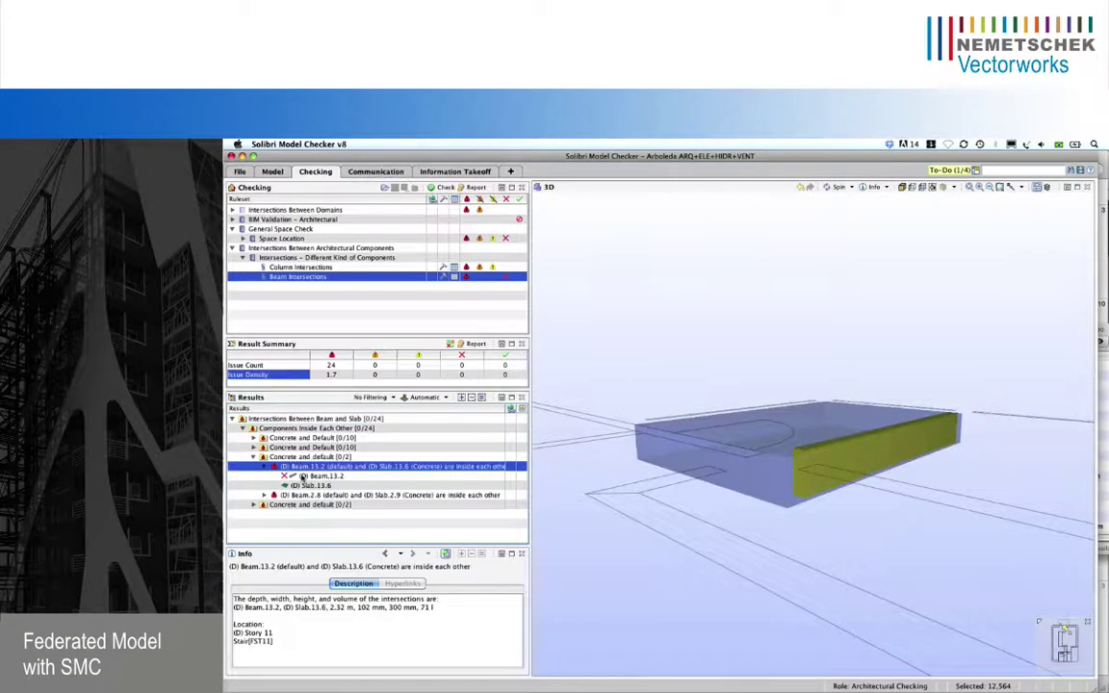
- Highlight Beam.13.2 and Slab.13.6 in turn to compare their overlap, then collapse the Components Inside Each Other results
left_click(301, 477)
left_click(304, 485)
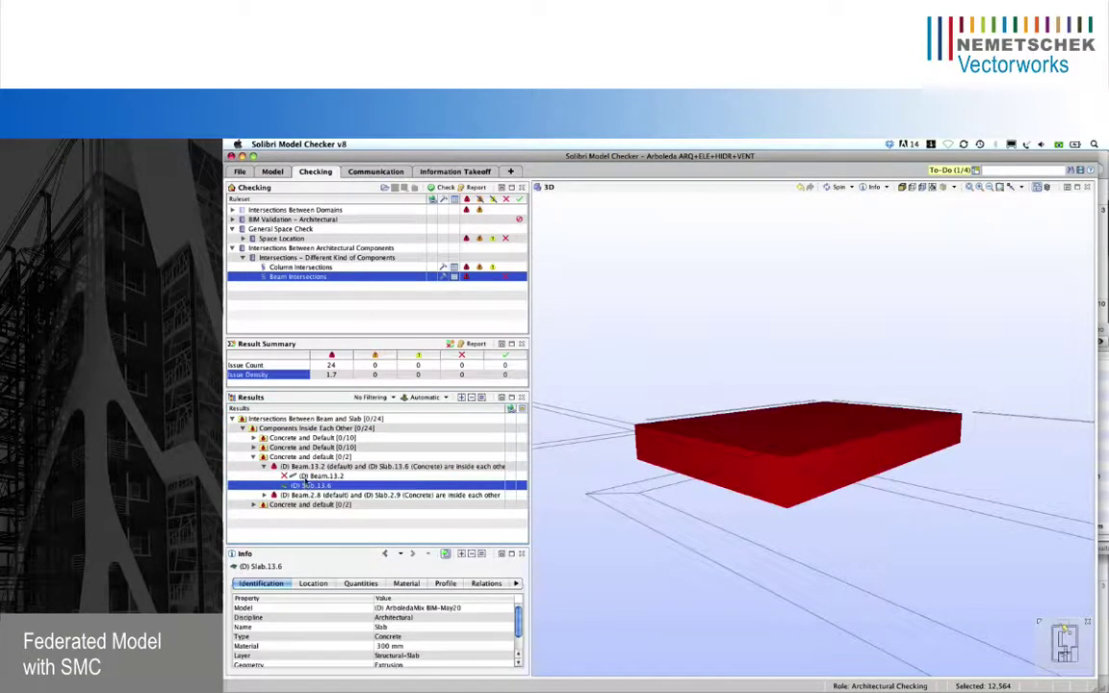
left_click(306, 476)
left_click(307, 467)
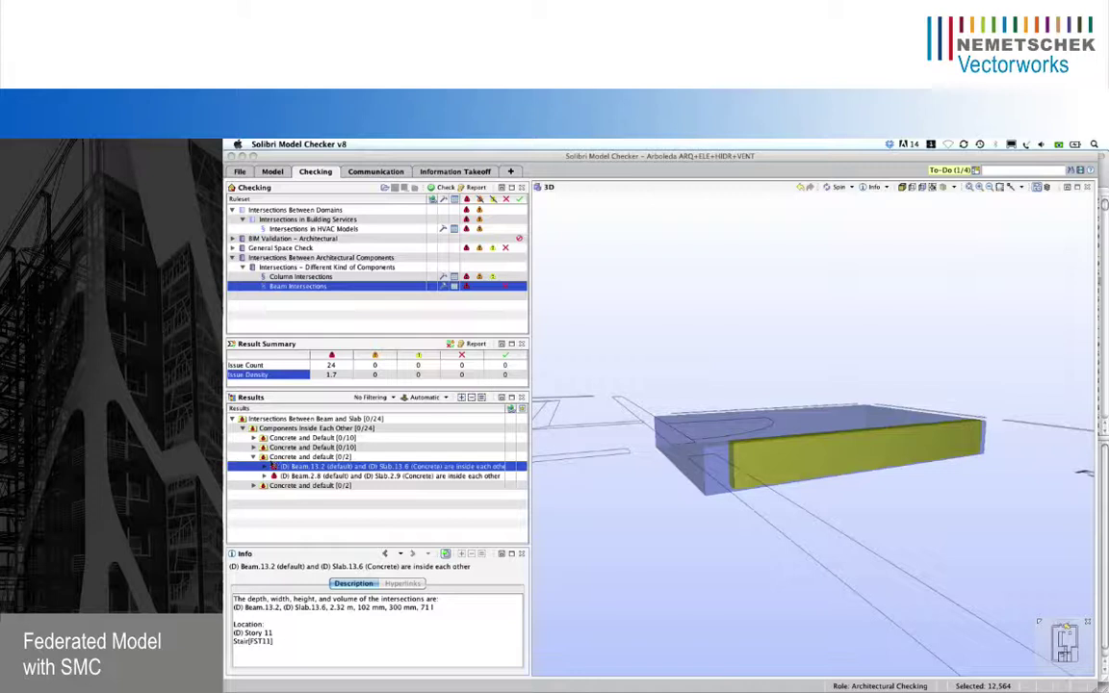
left_click(253, 458)
left_click(243, 429)
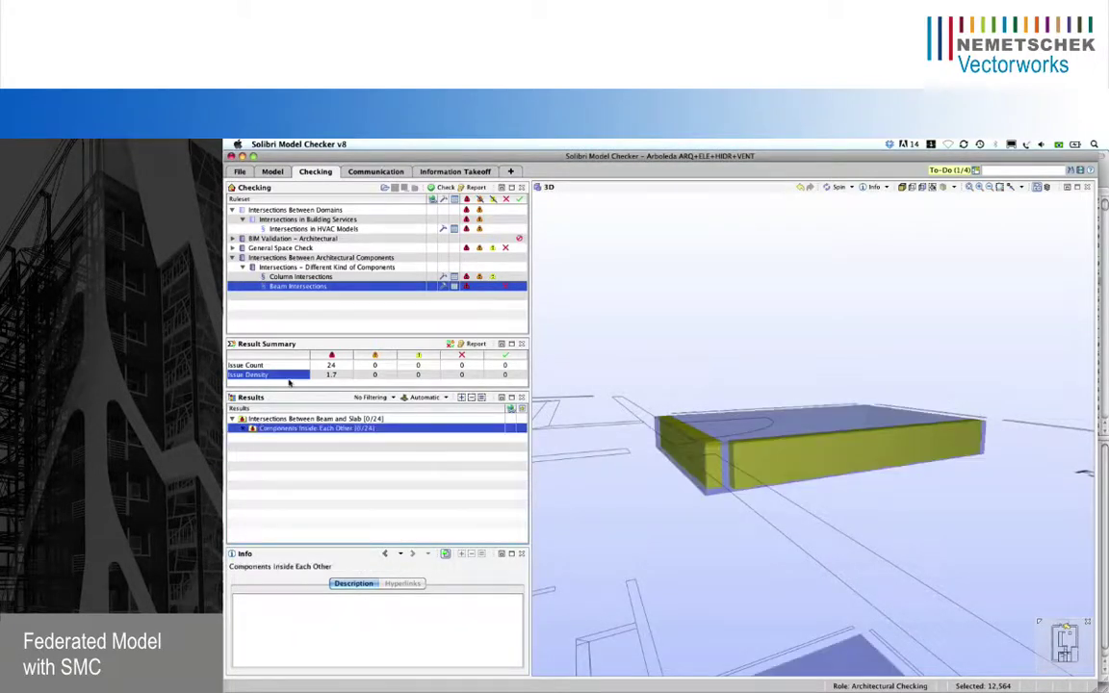
- Open the Intersections in HVAC Models results and show the COLDWATER and EXTRACTAIR issue between Duct.12.42 and Pipe.12.245 in 3D
left_click(274, 220)
left_click(283, 229)
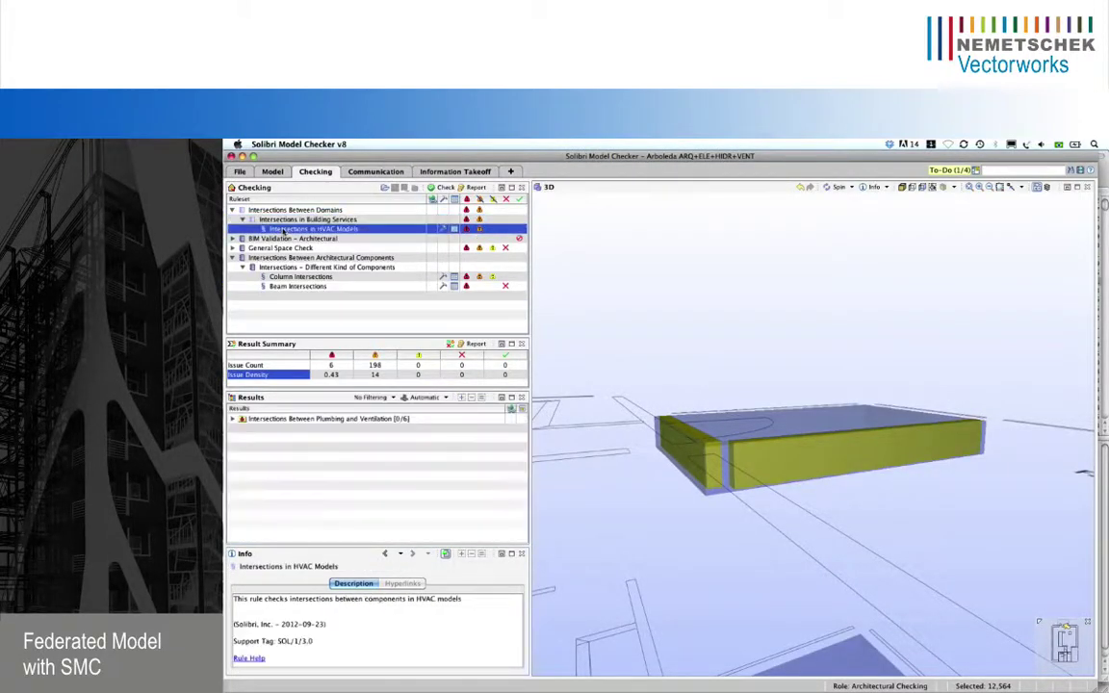
double_click(318, 418)
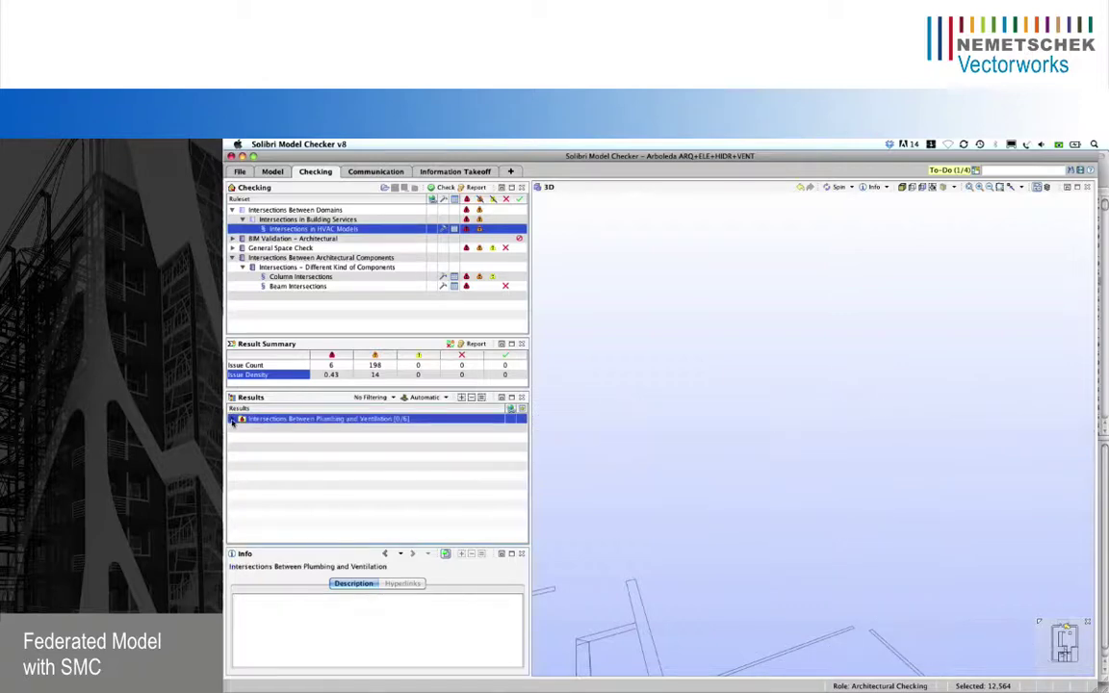
left_click(244, 429)
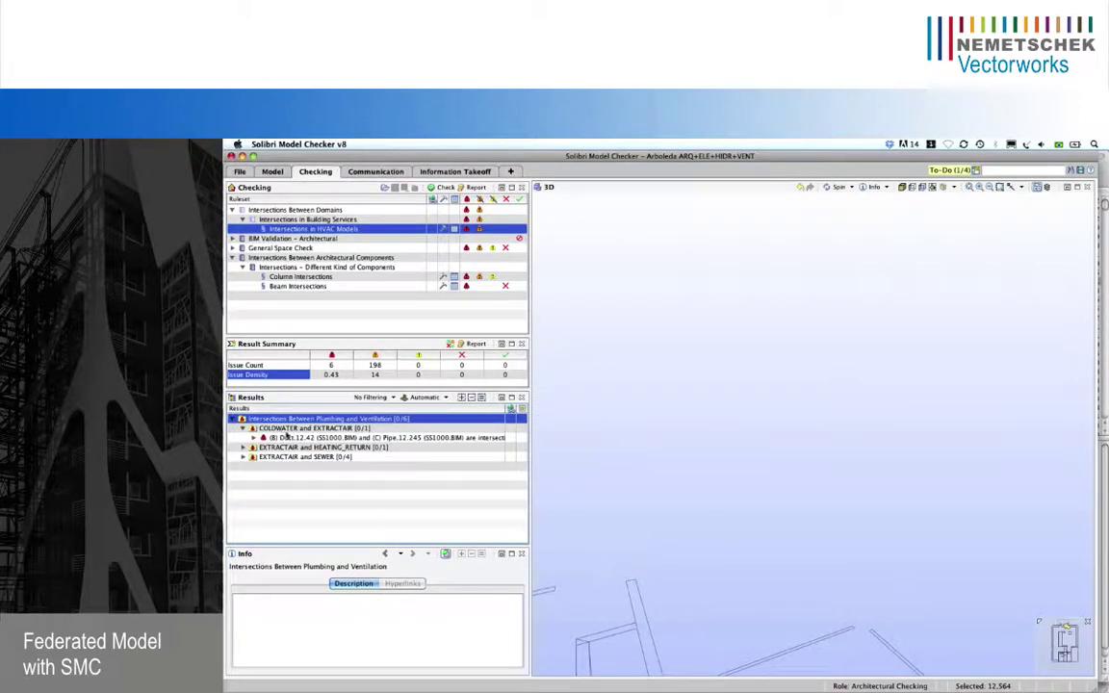
left_click(294, 438)
double_click(295, 439)
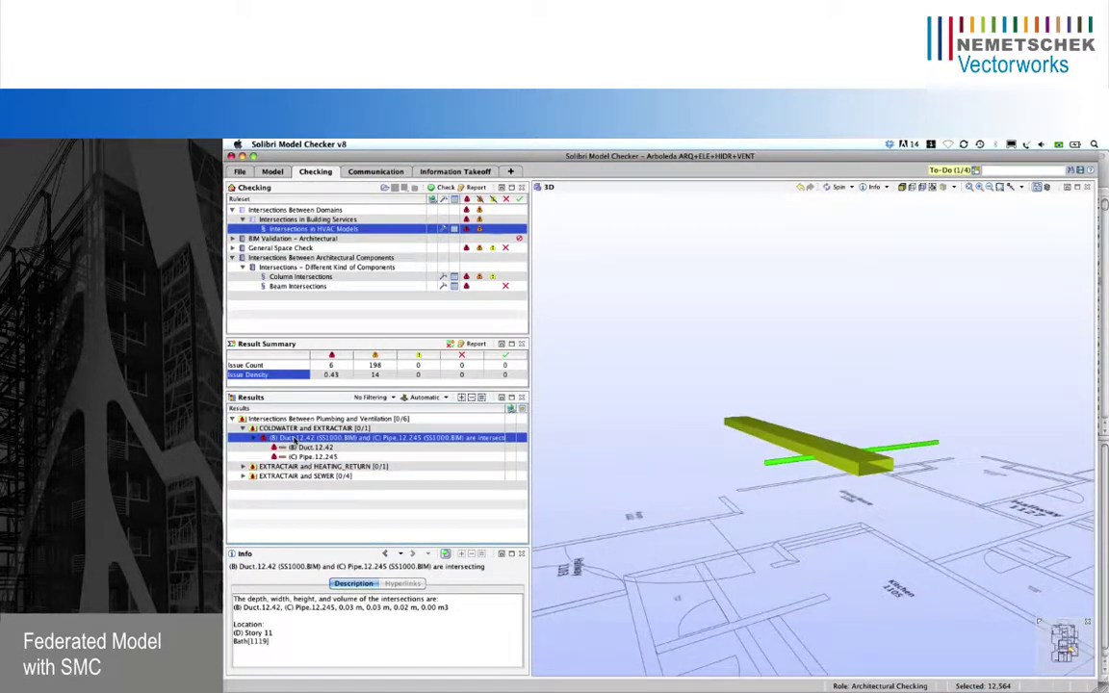
- Highlight Duct.12.42 and Pipe.12.245 in turn to compare their intersection, then collapse the issue
left_click(306, 448)
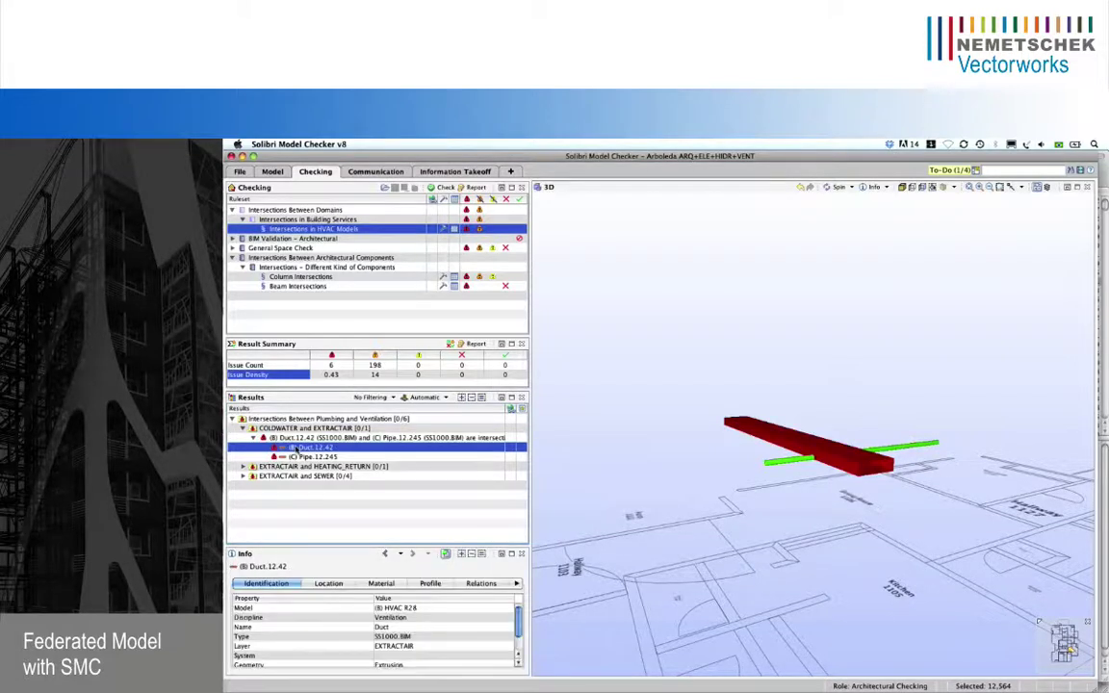
left_click(306, 458)
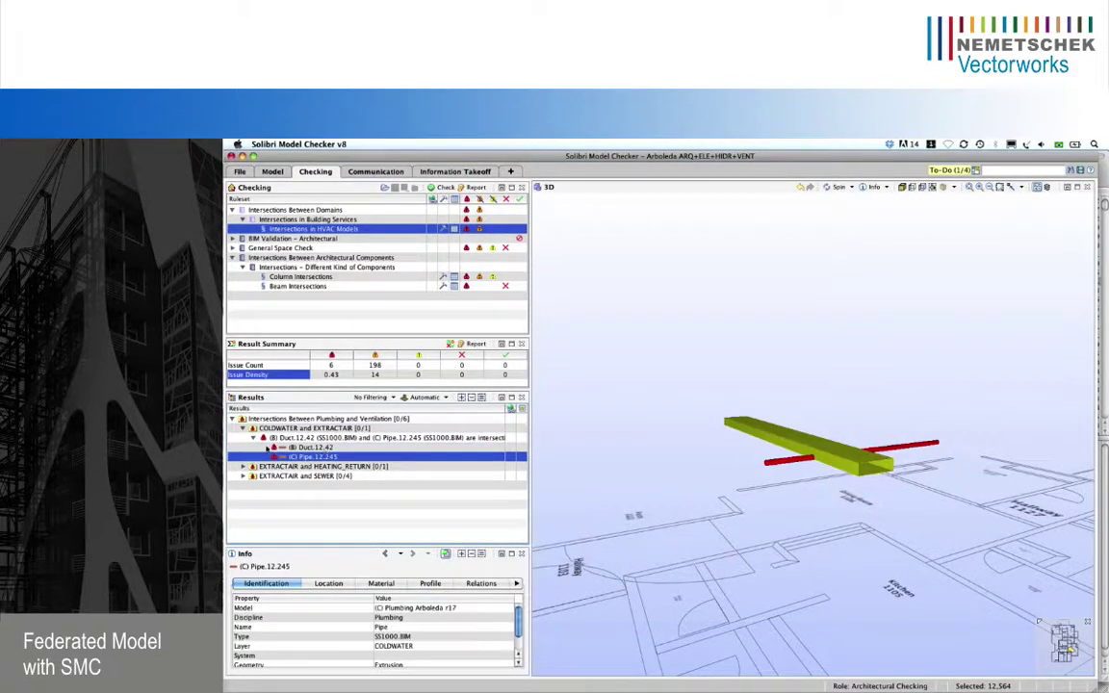
left_click(253, 438)
- Show the EXTRACTAIR and HEATING_RETURN issue and inspect its components Duct.12.42 and Pipe.12.94
left_click(279, 448)
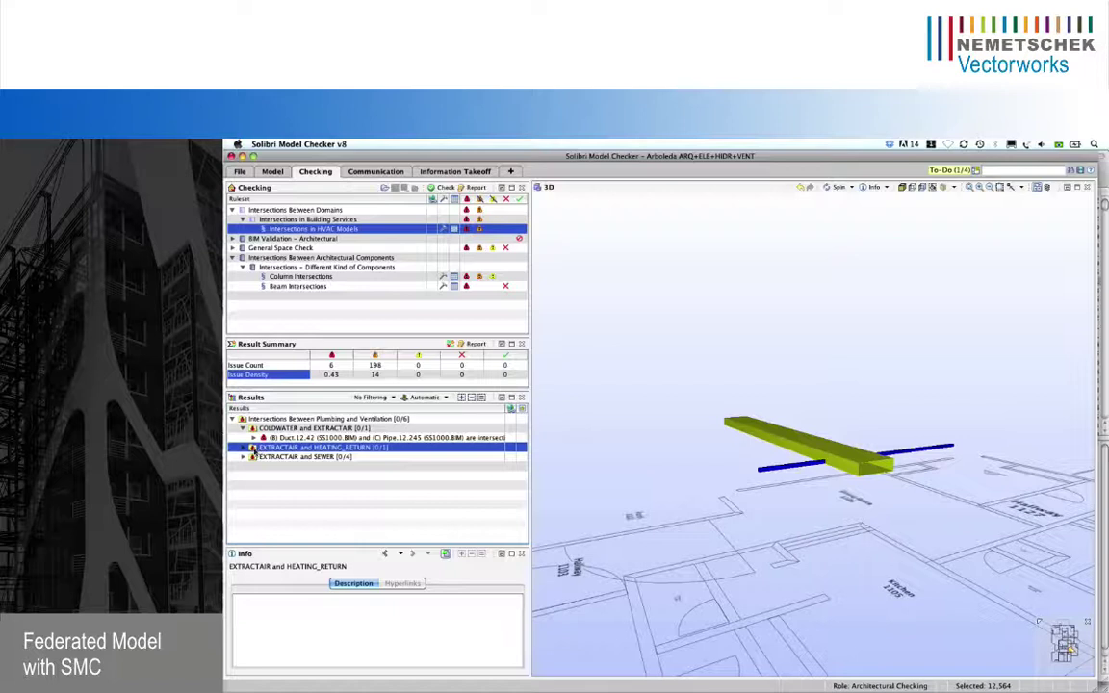
left_click(242, 447)
left_click(261, 457)
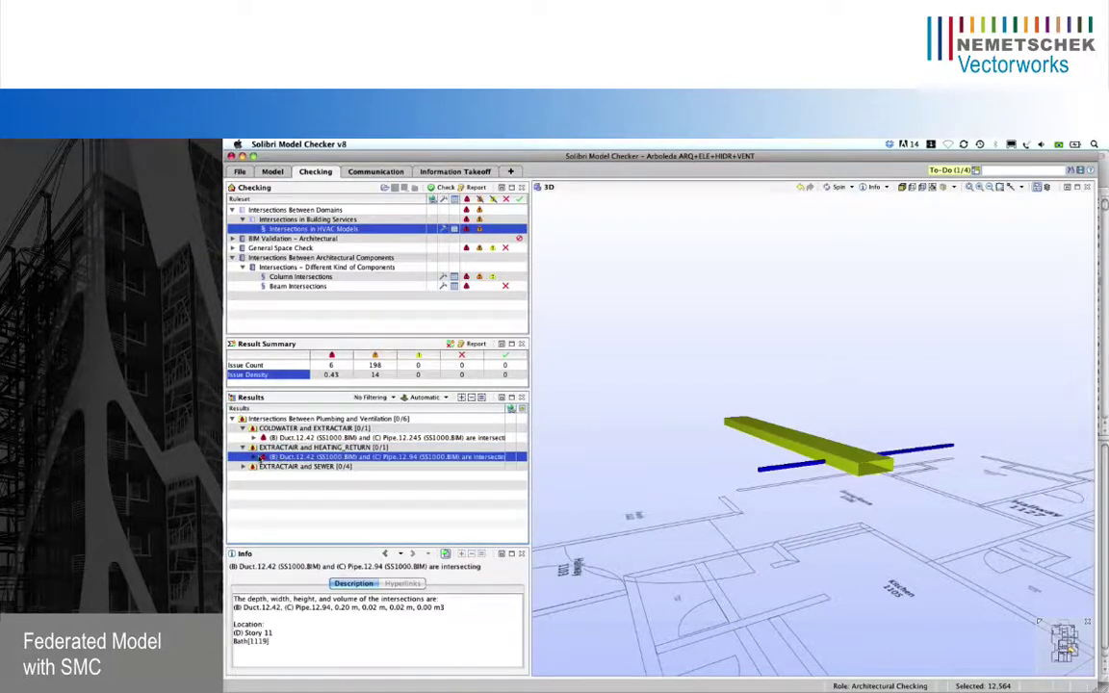
left_click(253, 457)
left_click(310, 466)
left_click(317, 475)
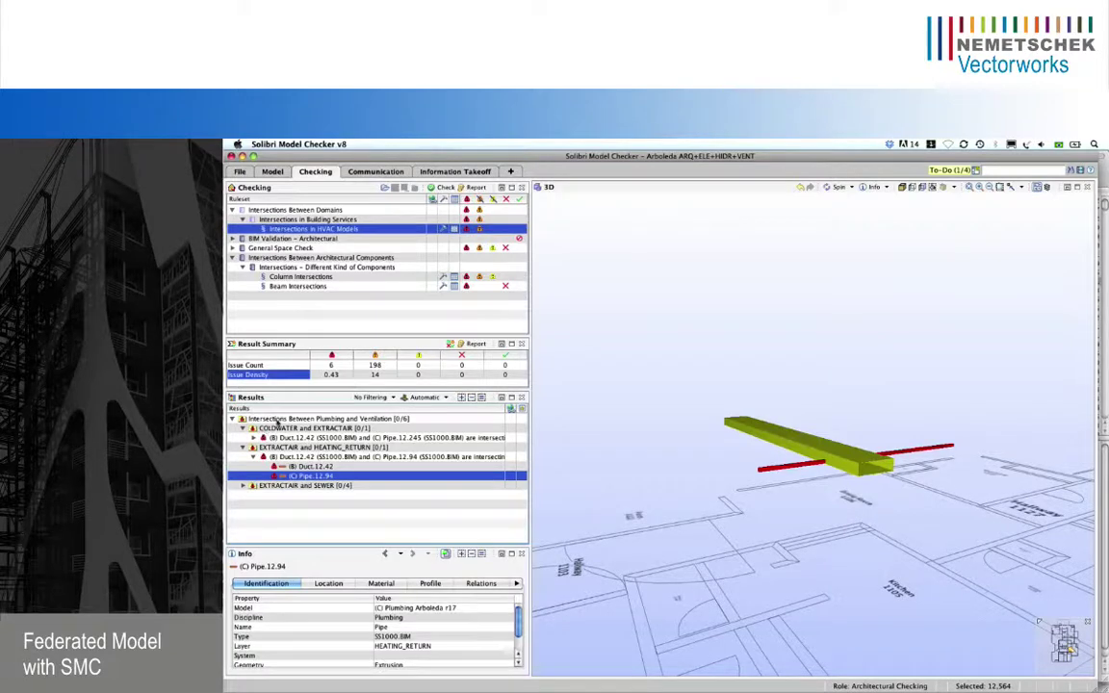
- Show all plumbing and ventilation intersections in 3D and examine the clash at Duct.5.4 from above and below
left_click(277, 420)
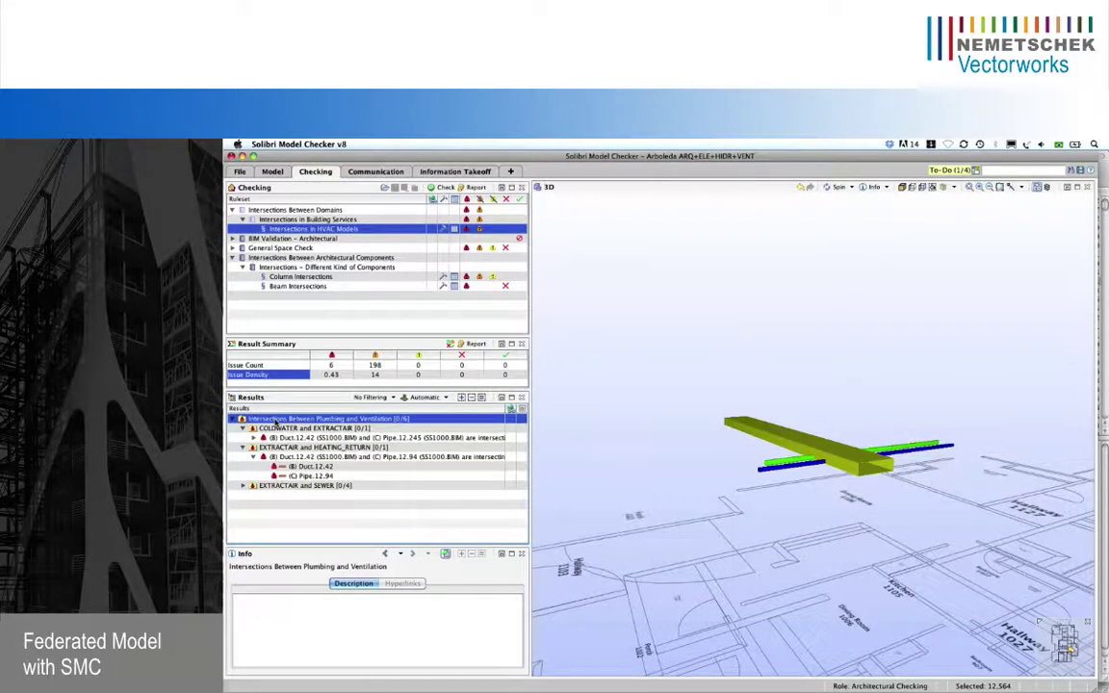
double_click(276, 420)
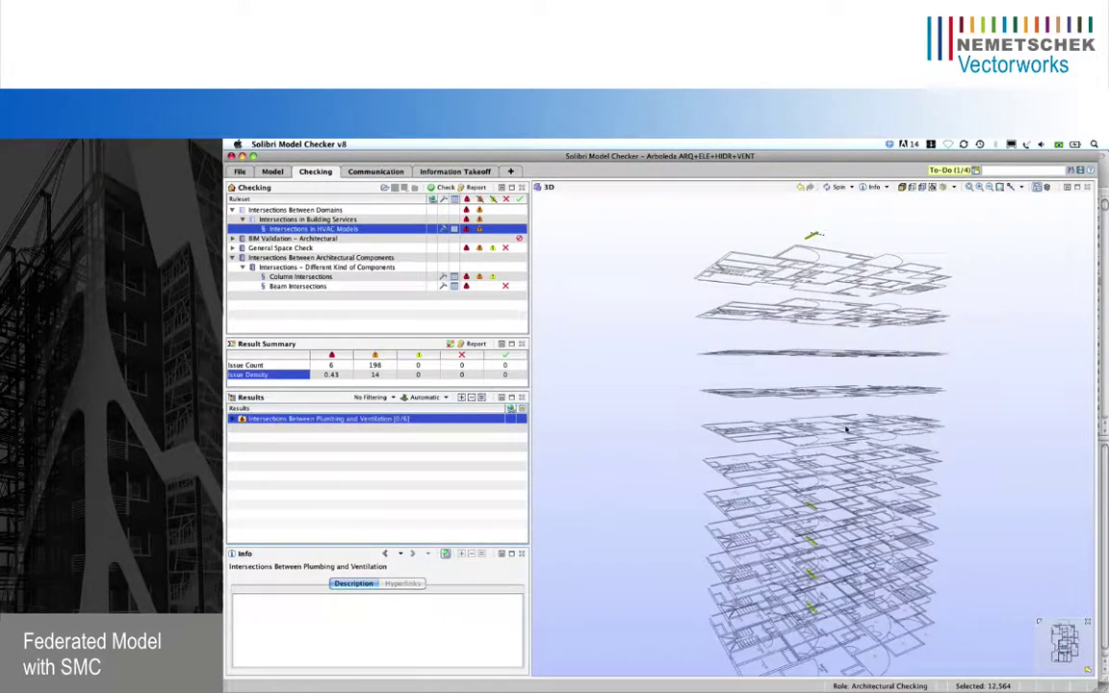
middle_click_drag(835, 538, 833, 486)
scroll(833, 486, "up", 5)
scroll(833, 486, "up", 6)
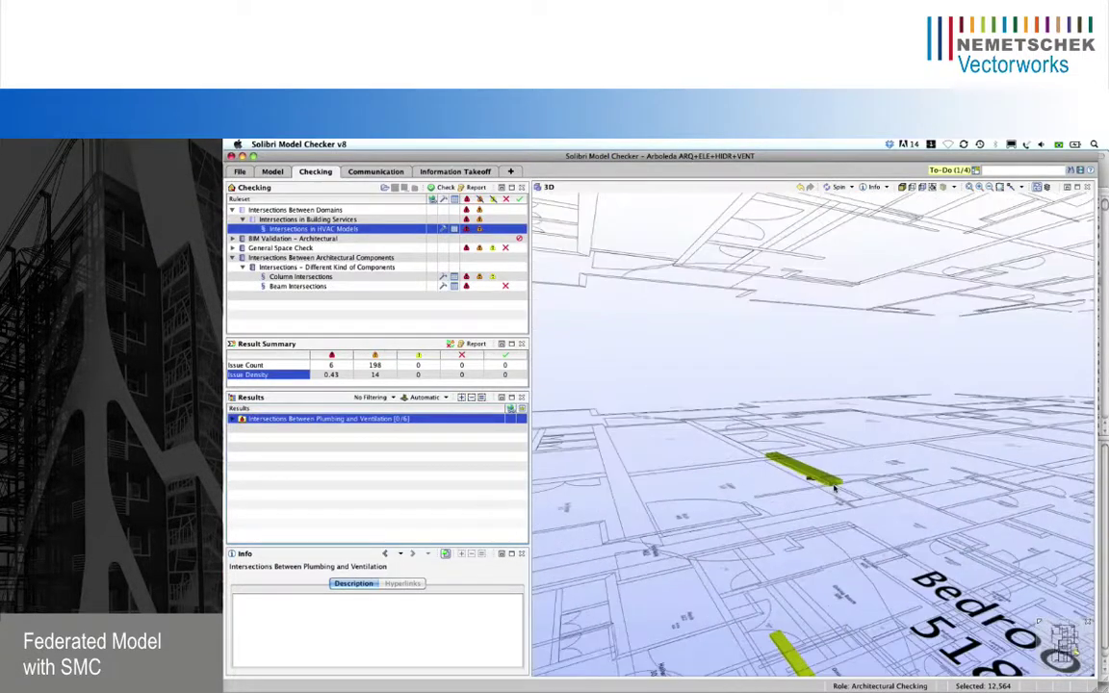
scroll(834, 487, "up", 2)
mouse_move(834, 487)
left_mouse_down()
mouse_move(846, 468)
mouse_move(842, 479)
left_mouse_up()
left_click(847, 439)
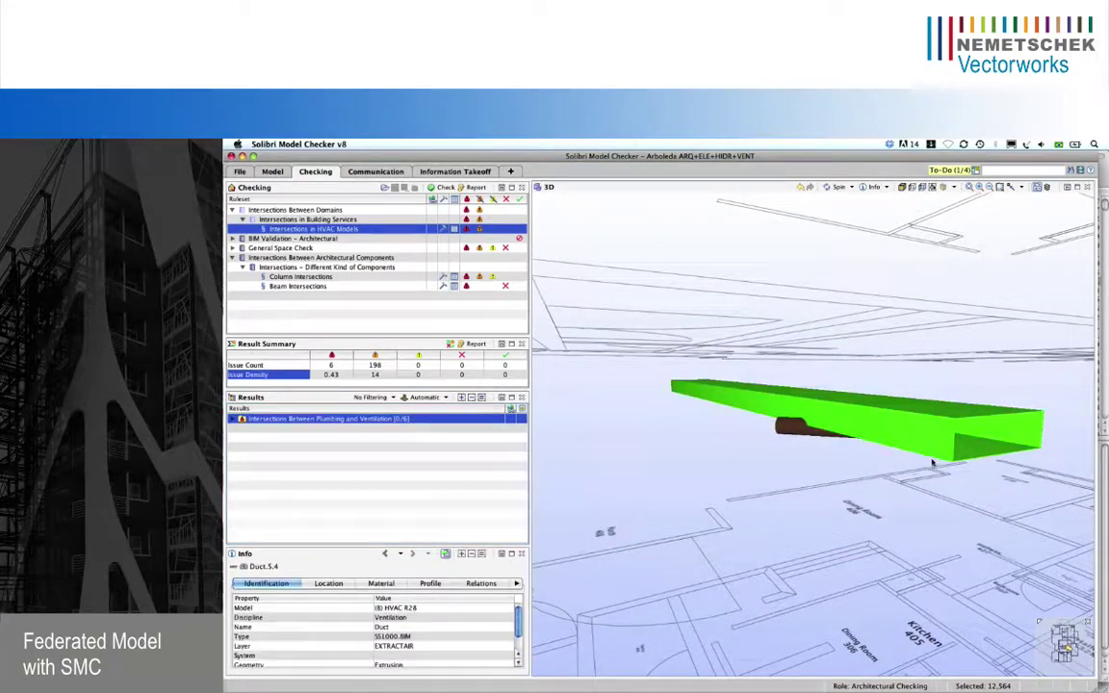
left_click_drag(946, 463, 965, 403)
left_click_drag(961, 411, 965, 411)
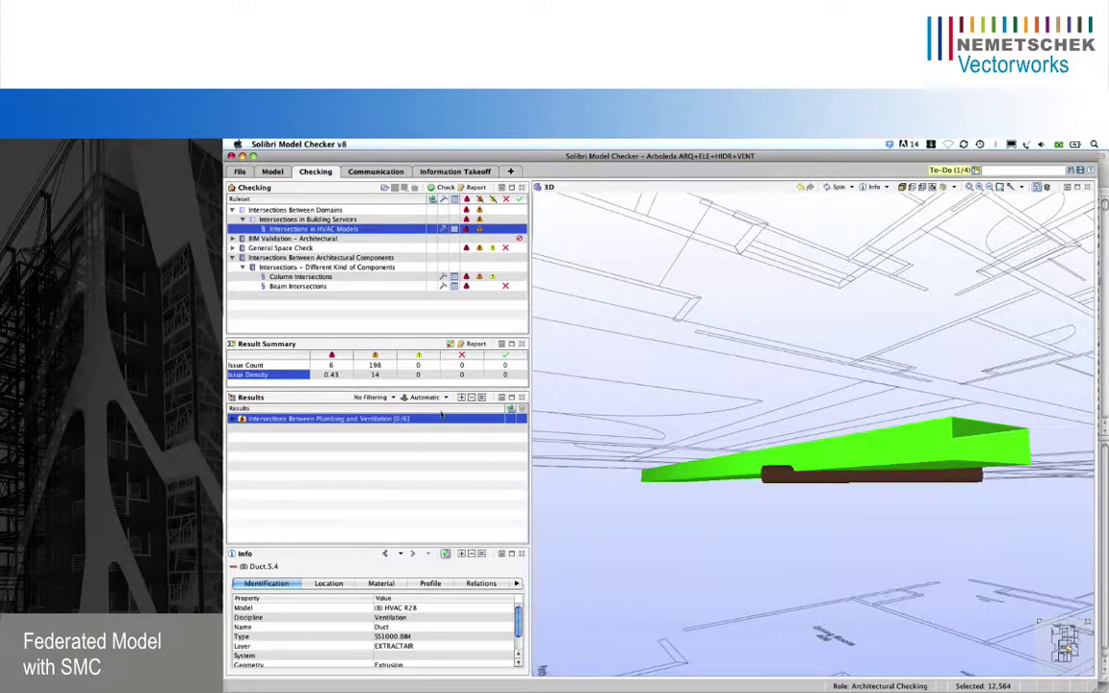
- Return to the COLDWATER and EXTRACTAIR issue in the expanded results and highlight its duct and pipe in turn
left_click(233, 419)
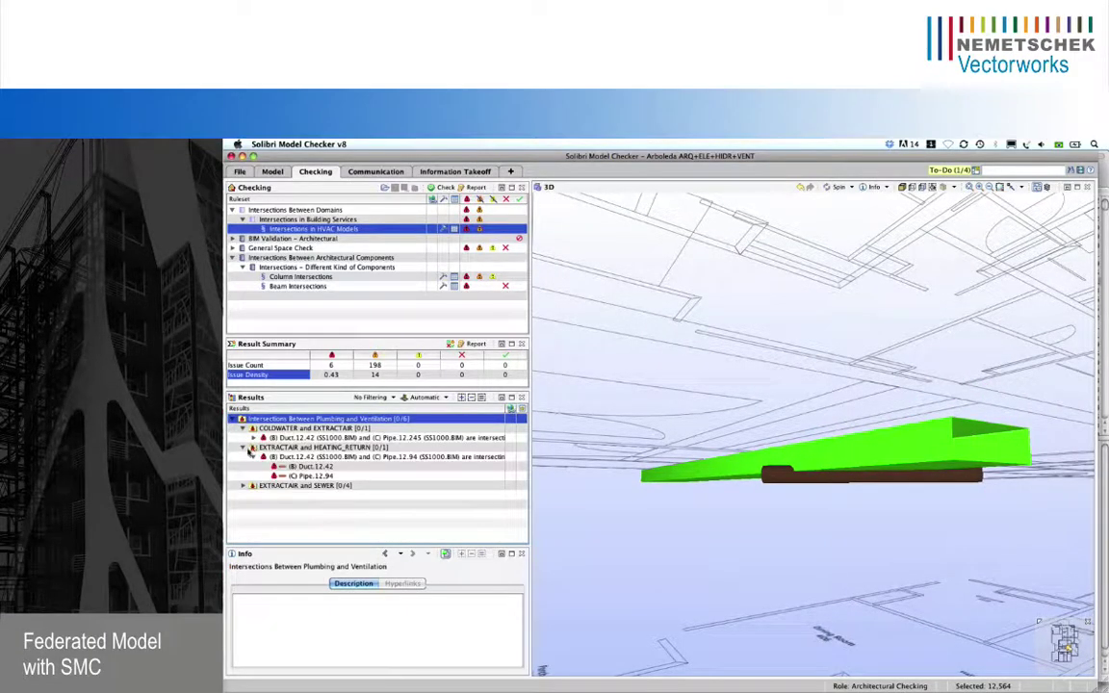
left_click(281, 438)
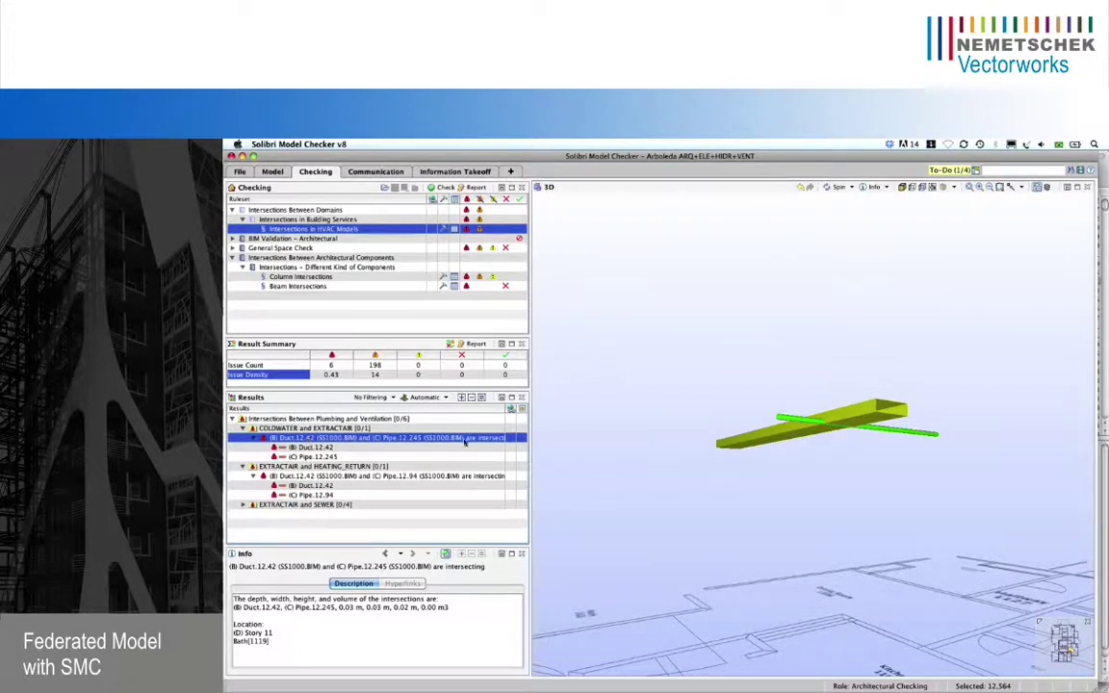
left_click(325, 446)
key("Down")
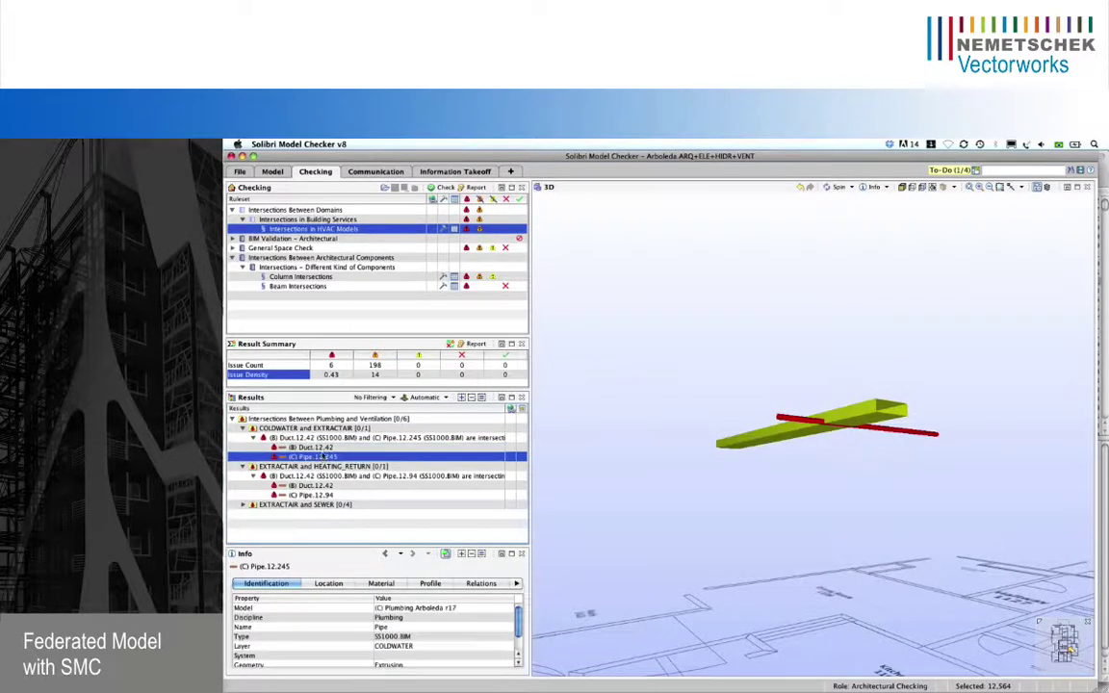
- Open the details of the Duct.12.42 and Pipe.12.245 issue with the decision Rejected and enter the comment "Check this clash HVAC/P"
left_click(309, 438)
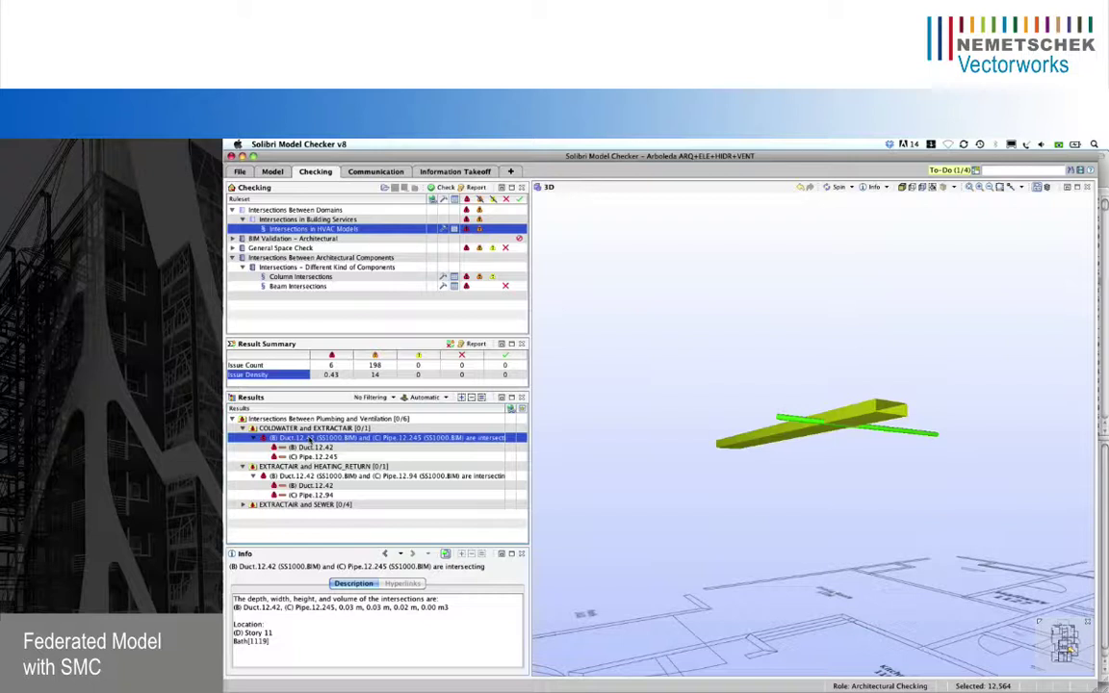
right_click(309, 438)
left_click(349, 454)
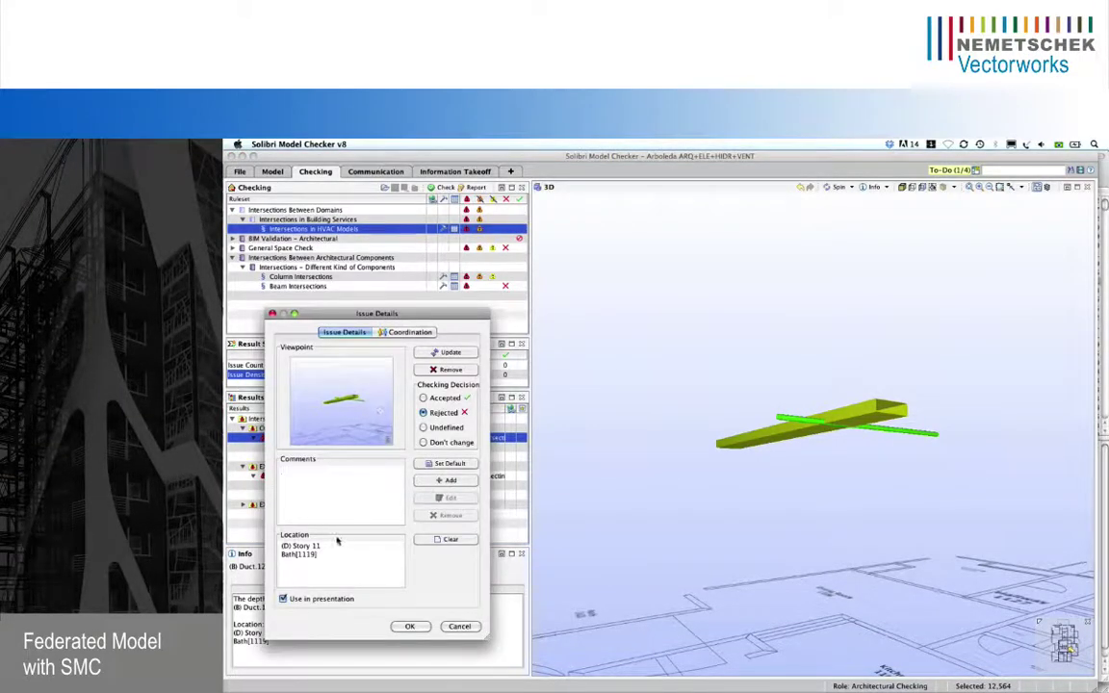
type("Che")
key("BackSpace")
type("ck this clash HVAC/P")
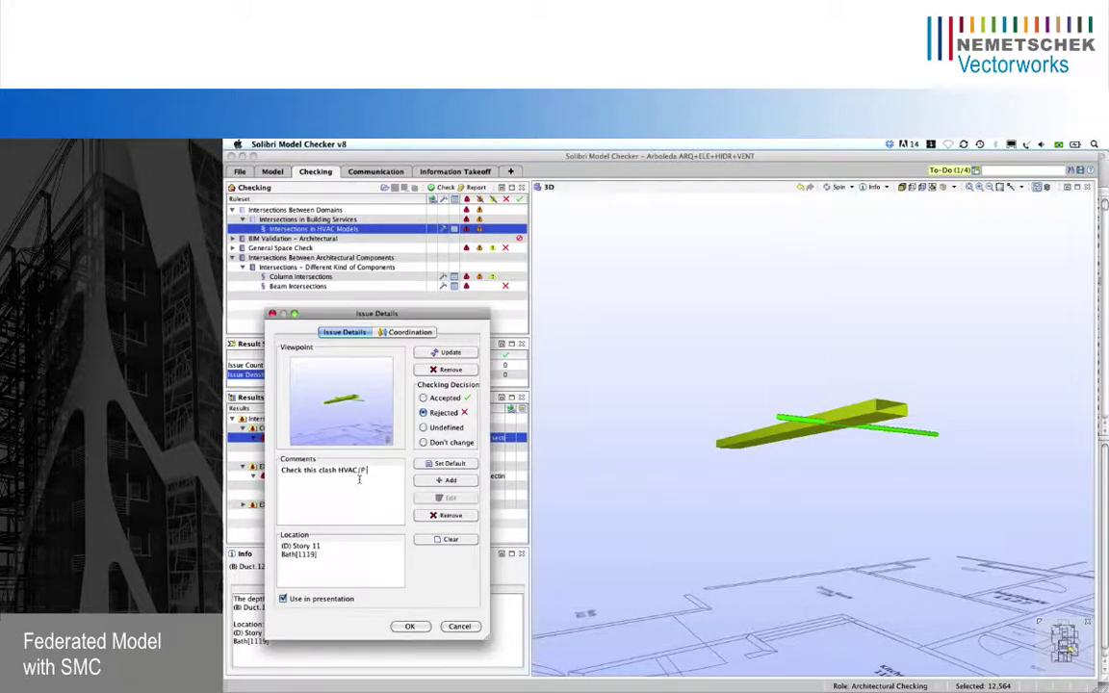